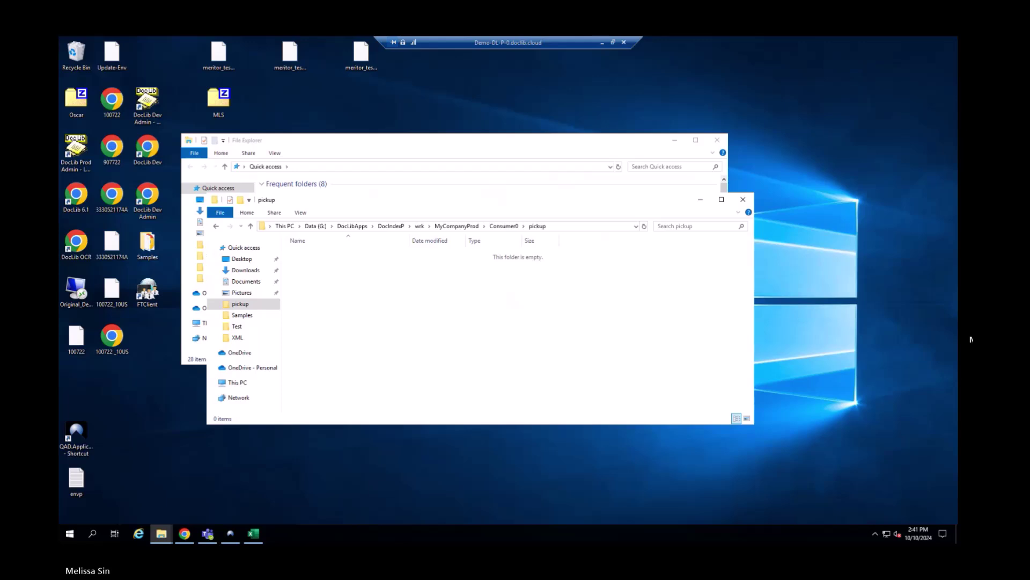
# Switch to the DocIndex Interface, reload the Manual Classification list, and submit the classification of motionsample.pdf
pyautogui.hotkey('alt', 'Tab')
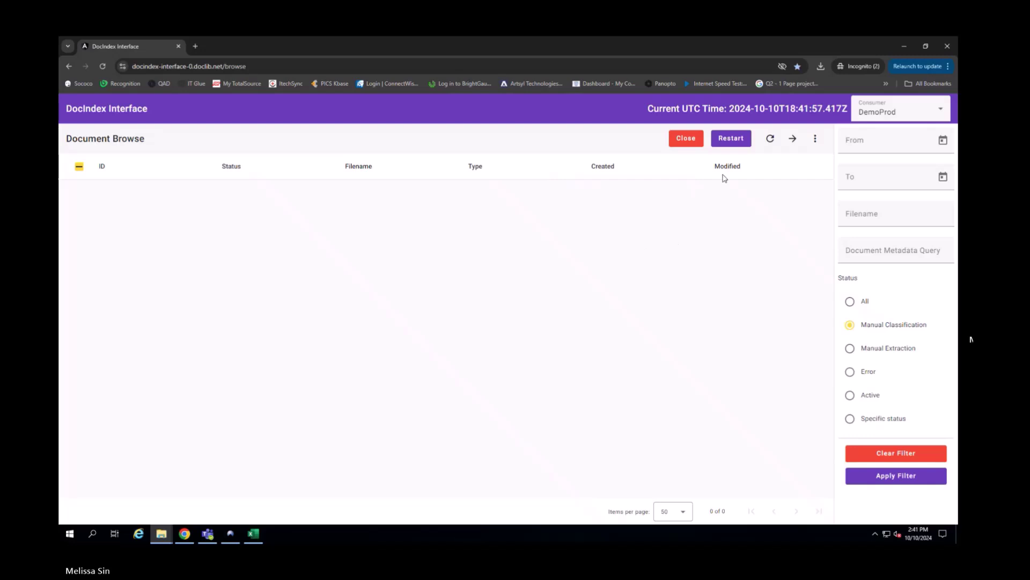
pyautogui.click(771, 139)
pyautogui.click(756, 66)
pyautogui.press('Return')
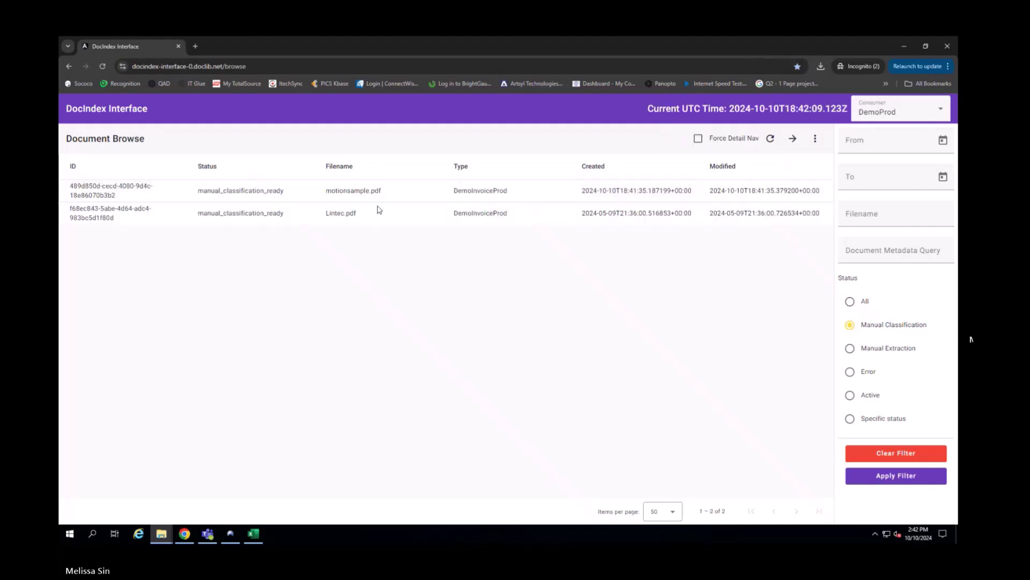
pyautogui.click(402, 196)
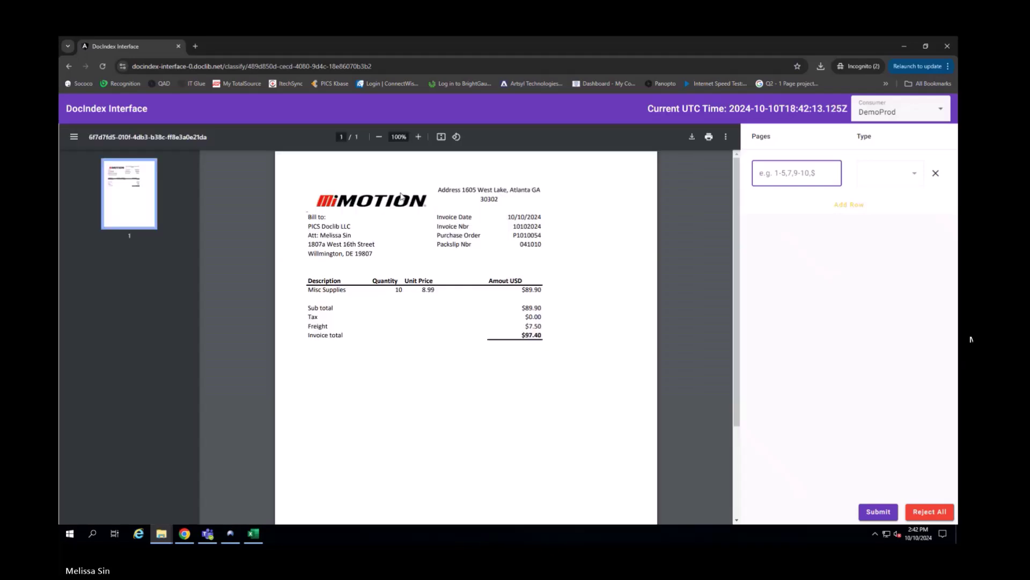
pyautogui.click(878, 513)
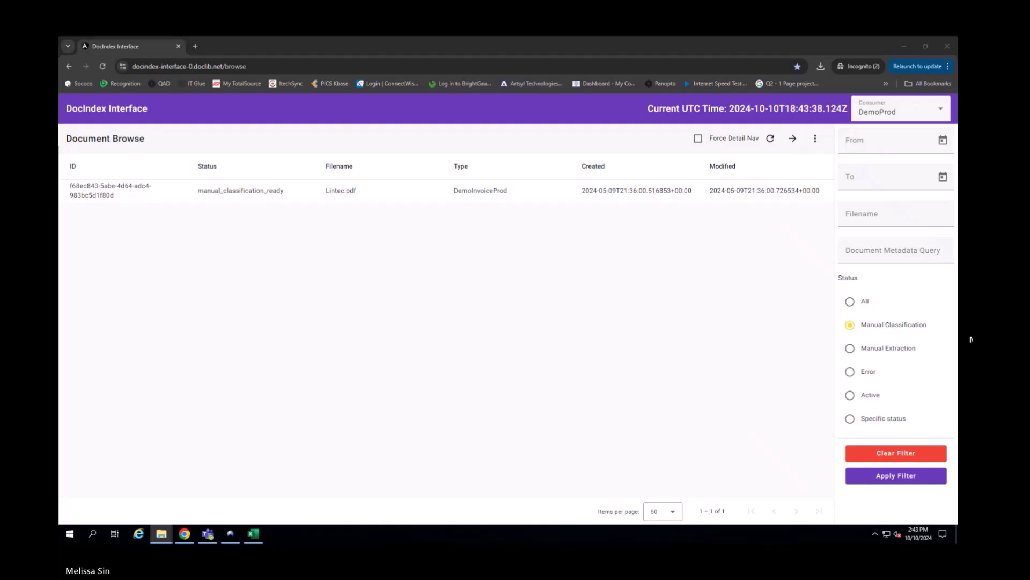
# Filter the document list by Manual Extraction status and open motionsample.pdf
pyautogui.click(850, 348)
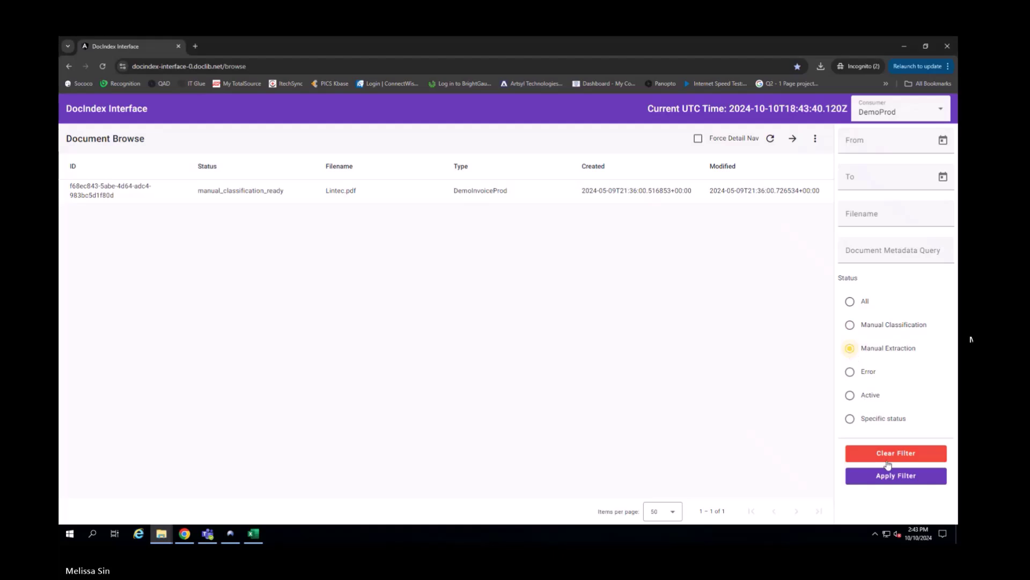
pyautogui.click(897, 476)
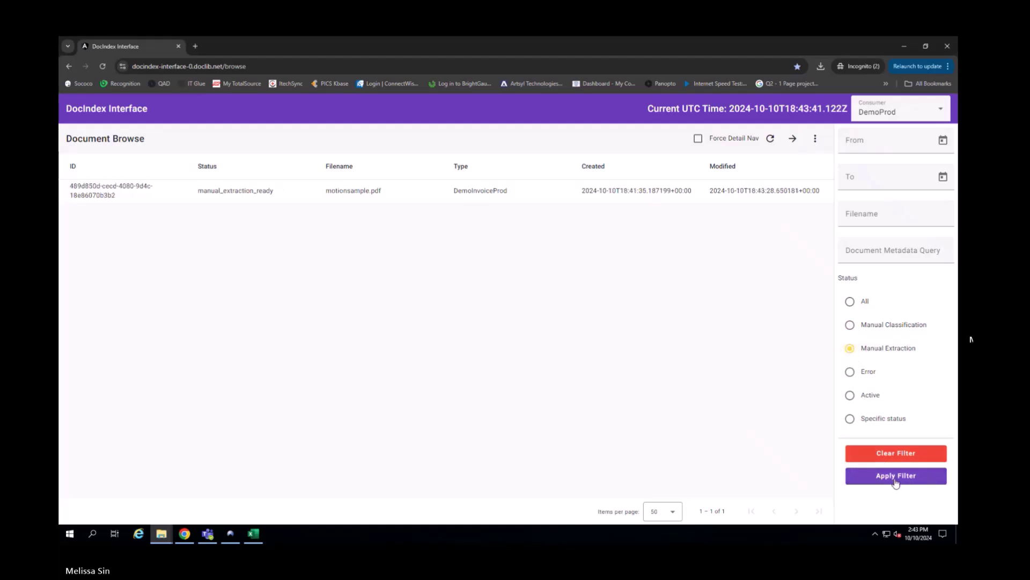
pyautogui.click(311, 199)
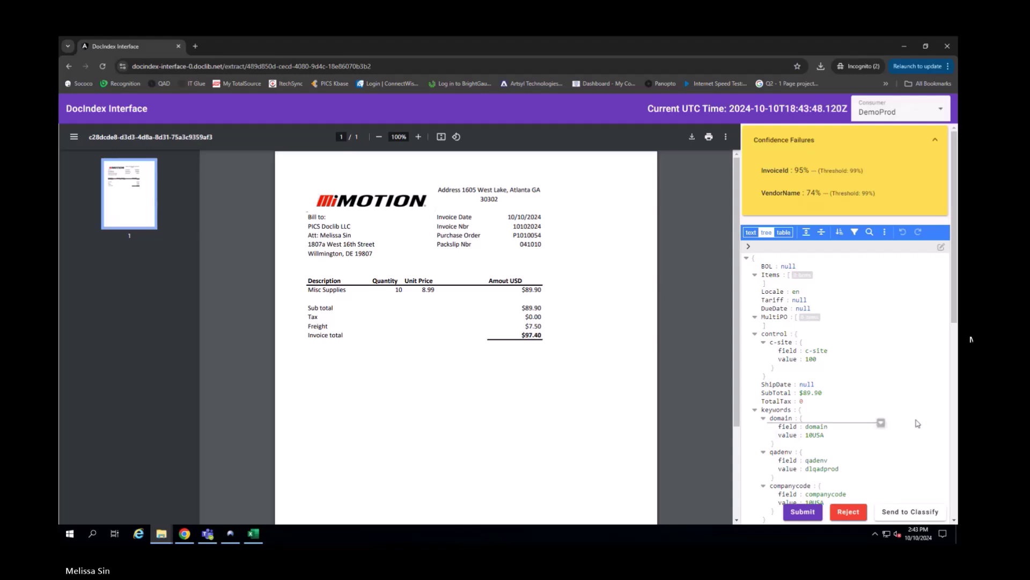
# Review the extracted invoice data of motionsample.pdf and submit the extraction
pyautogui.scroll(-4, 918, 423)
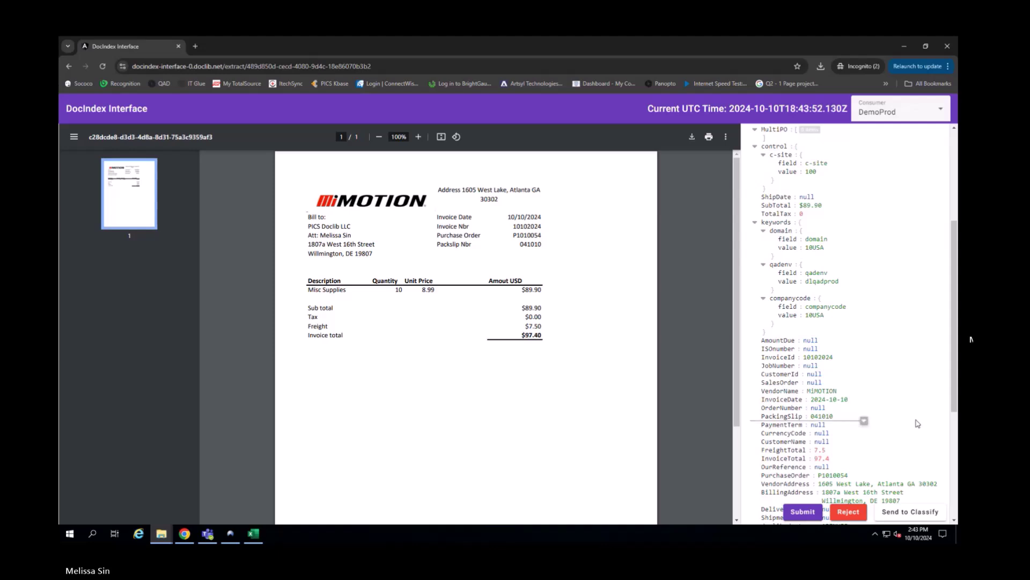
pyautogui.scroll(-1, 918, 423)
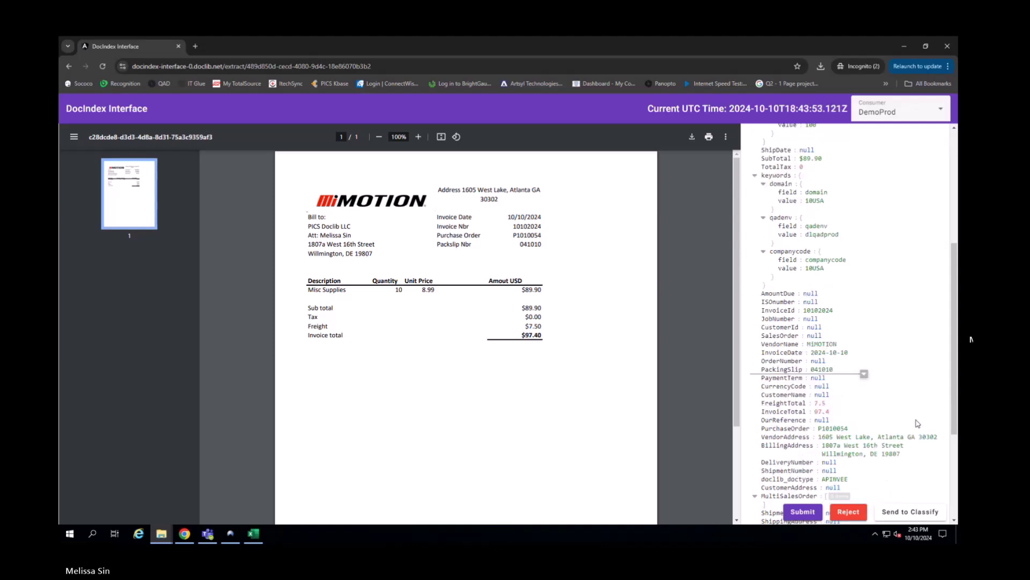
pyautogui.click(798, 515)
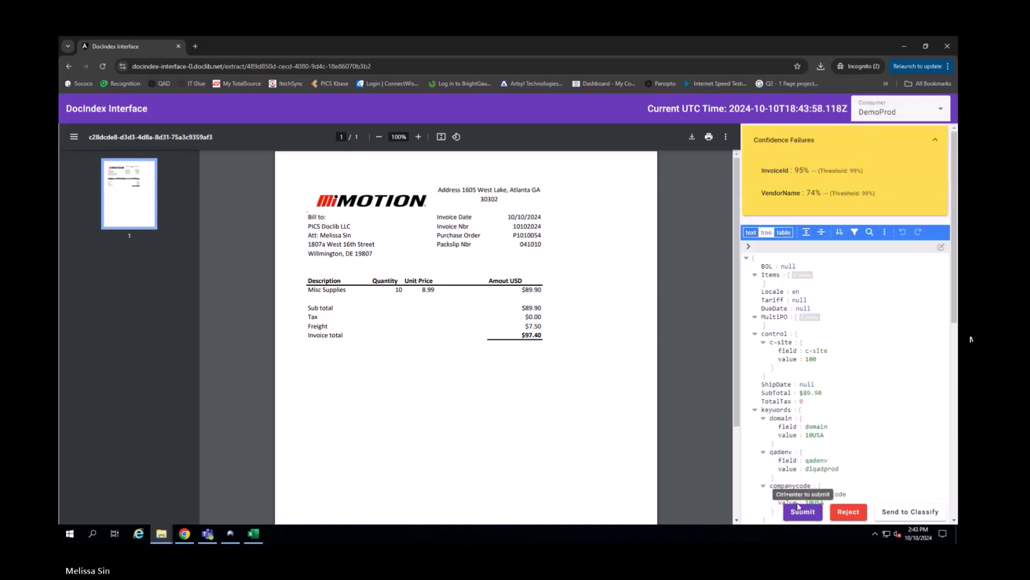
pyautogui.click(800, 513)
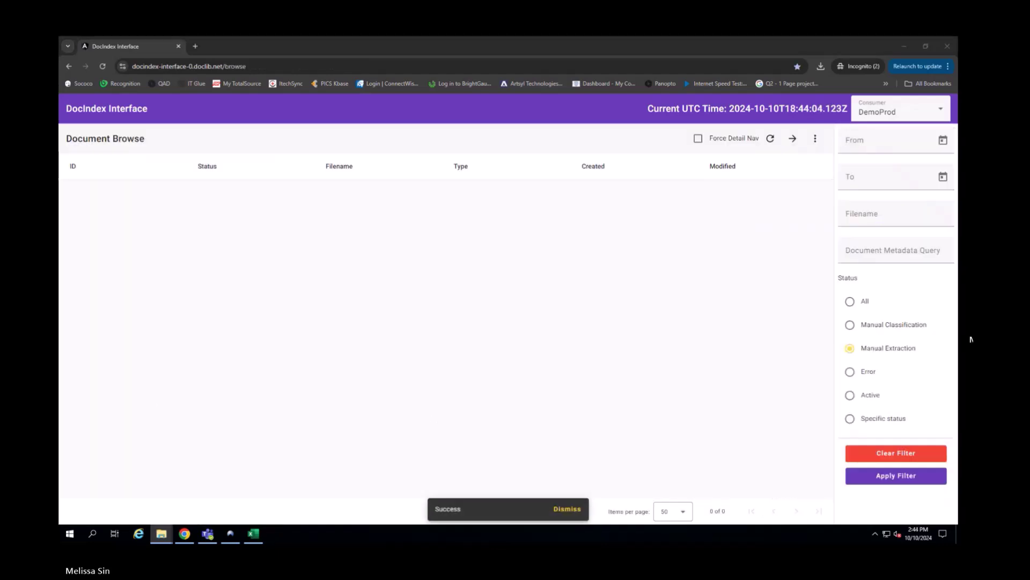
# Switch to File Explorer, close the extra pickup window, and open the Prod folder under DocLibApps\FileLoad on the G: drive
pyautogui.hotkey('alt', 'Tab')
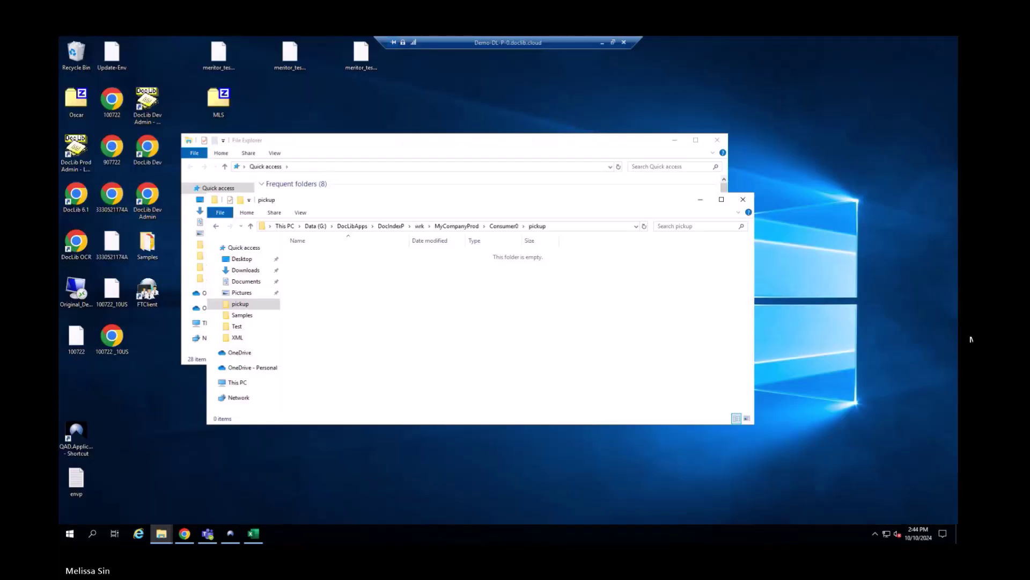
pyautogui.click(743, 199)
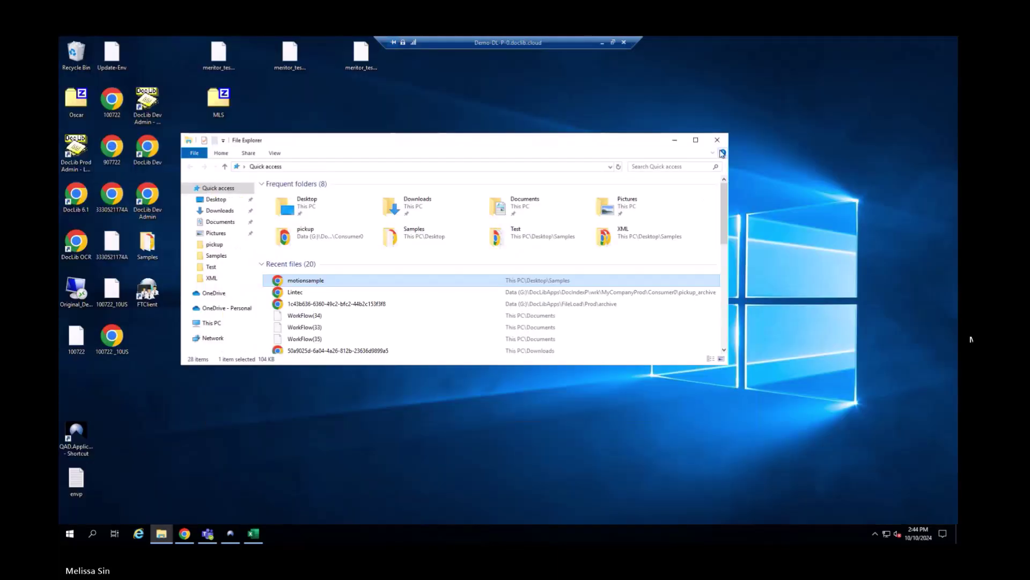
pyautogui.click(675, 141)
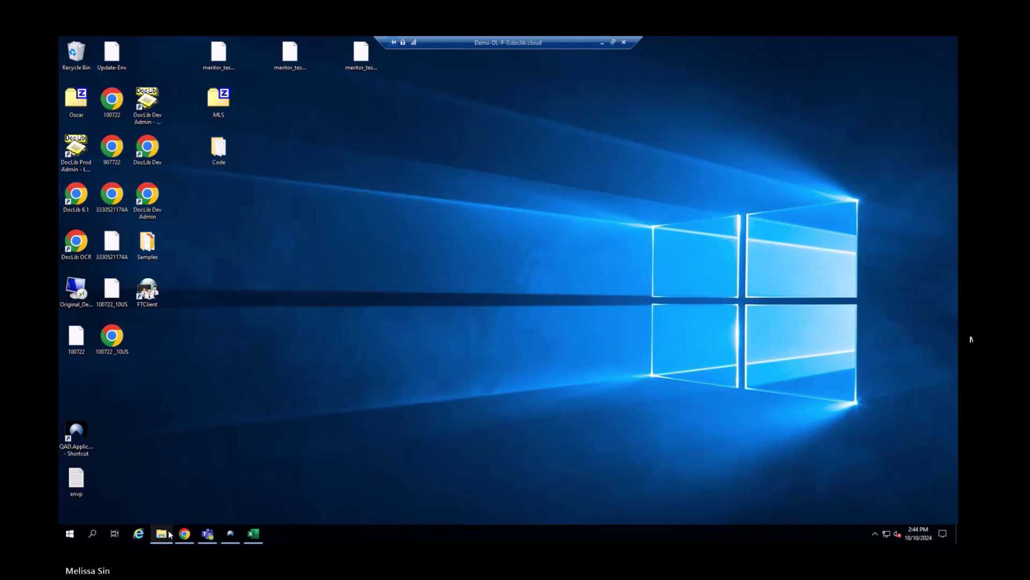
pyautogui.click(162, 534)
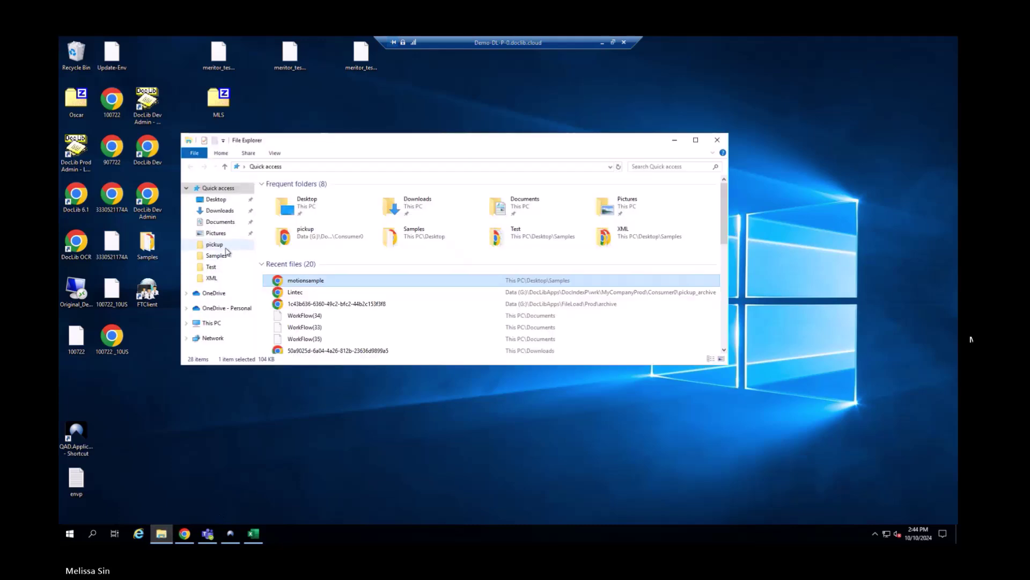
pyautogui.click(226, 245)
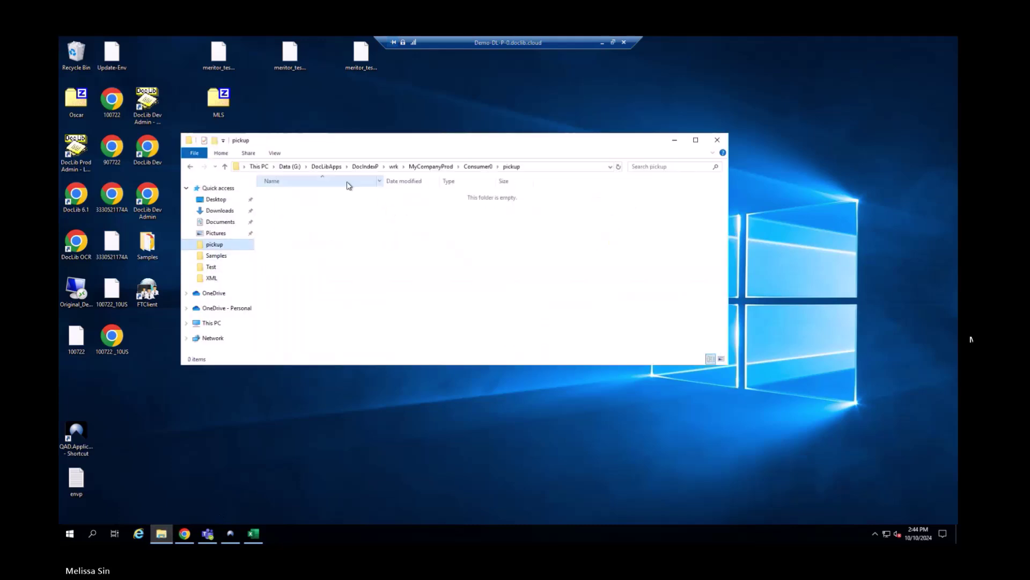
pyautogui.click(329, 167)
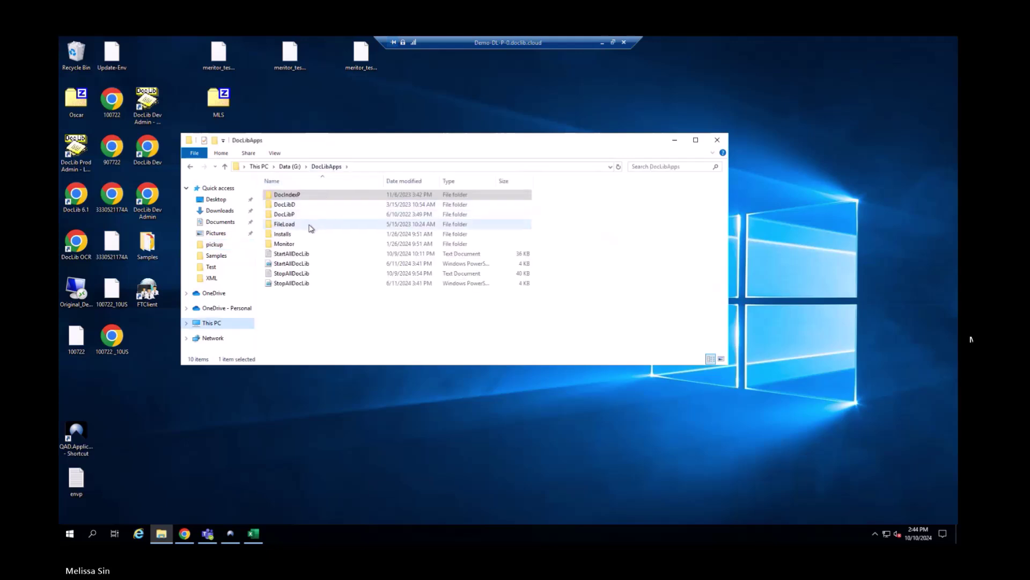
pyautogui.doubleClick(310, 226)
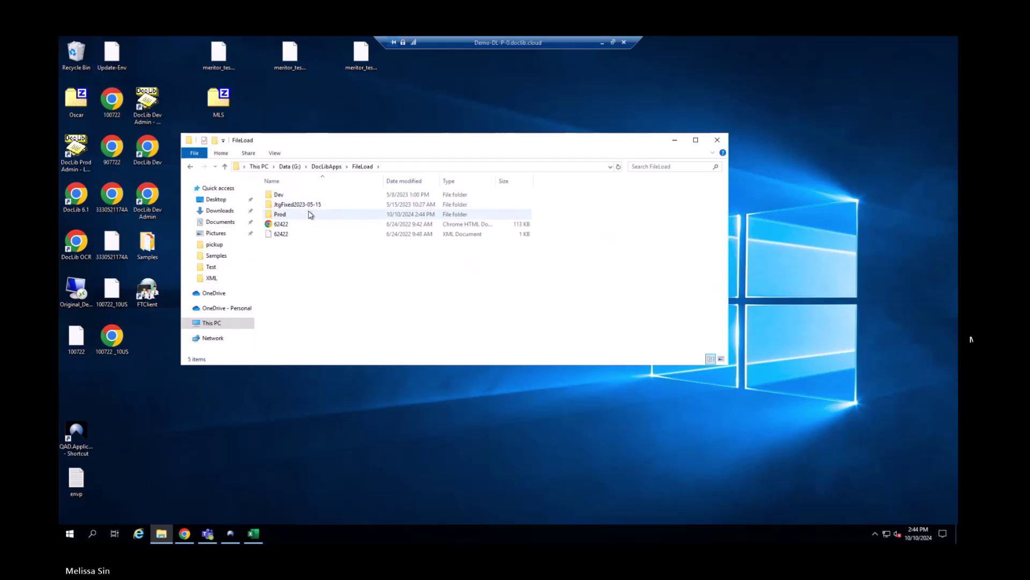
pyautogui.doubleClick(310, 214)
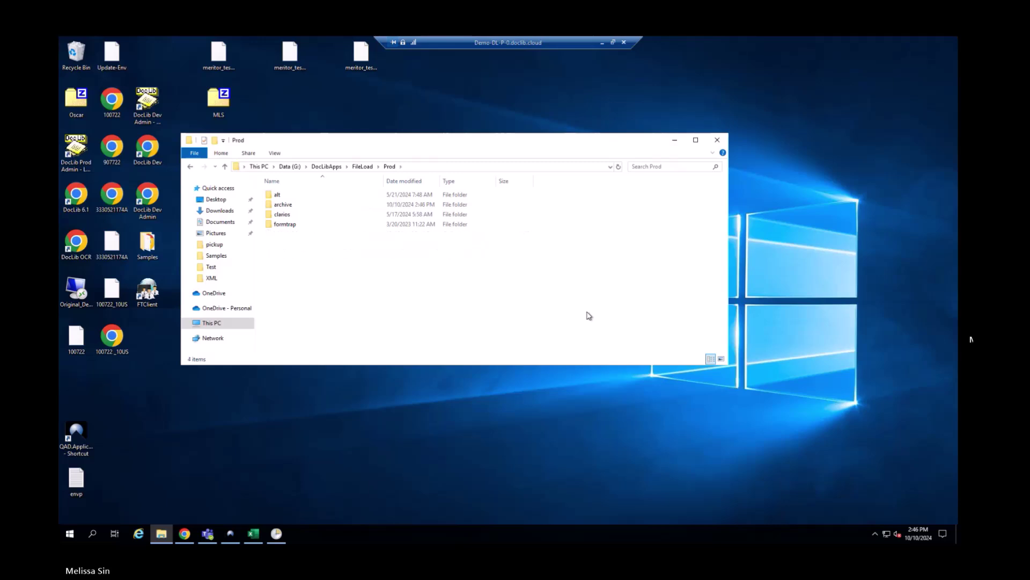
# Switch to DocLib in Chrome and list the open workflows for all users
pyautogui.moveTo(187, 538)
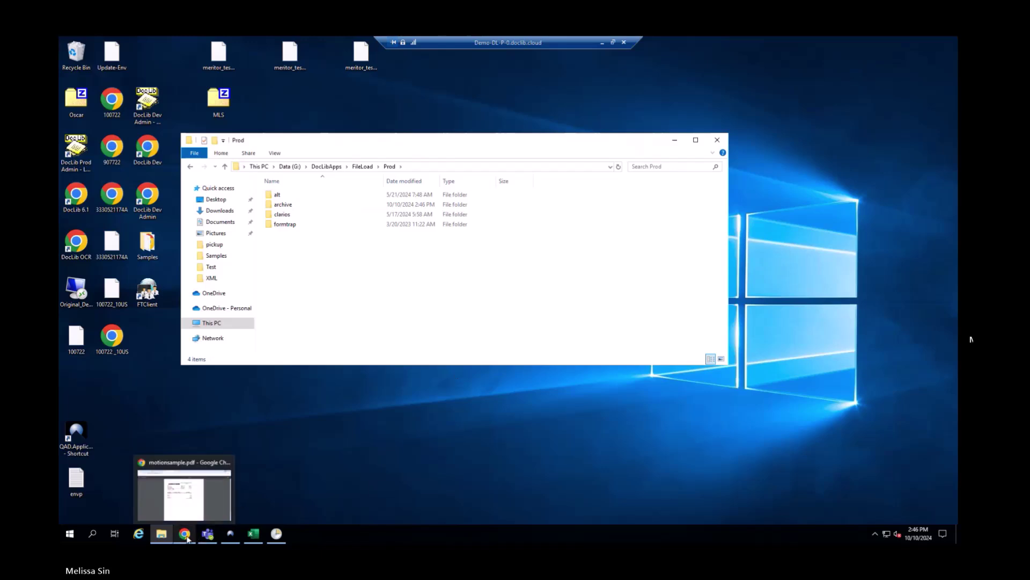
pyautogui.click(184, 491)
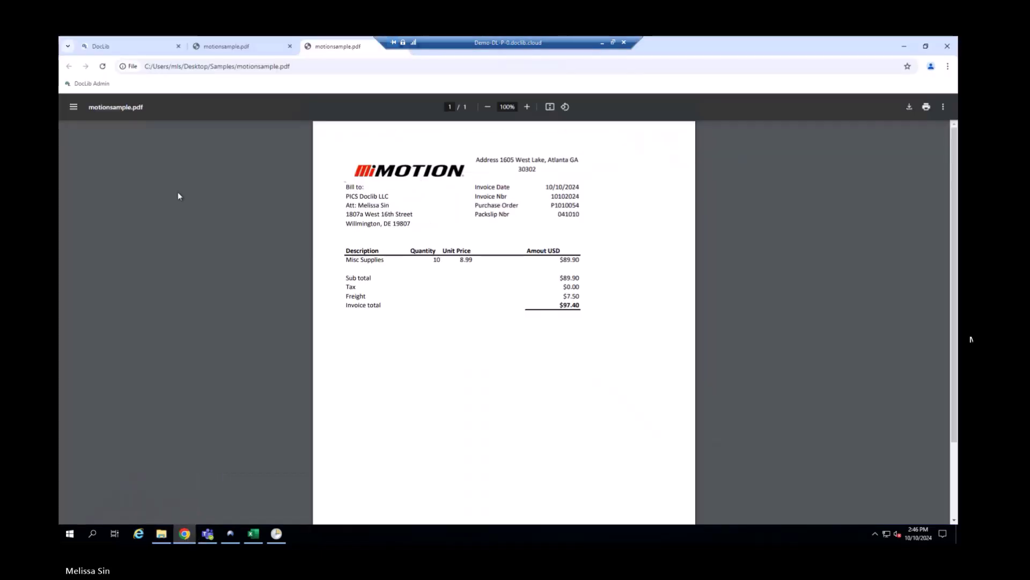
pyautogui.click(133, 50)
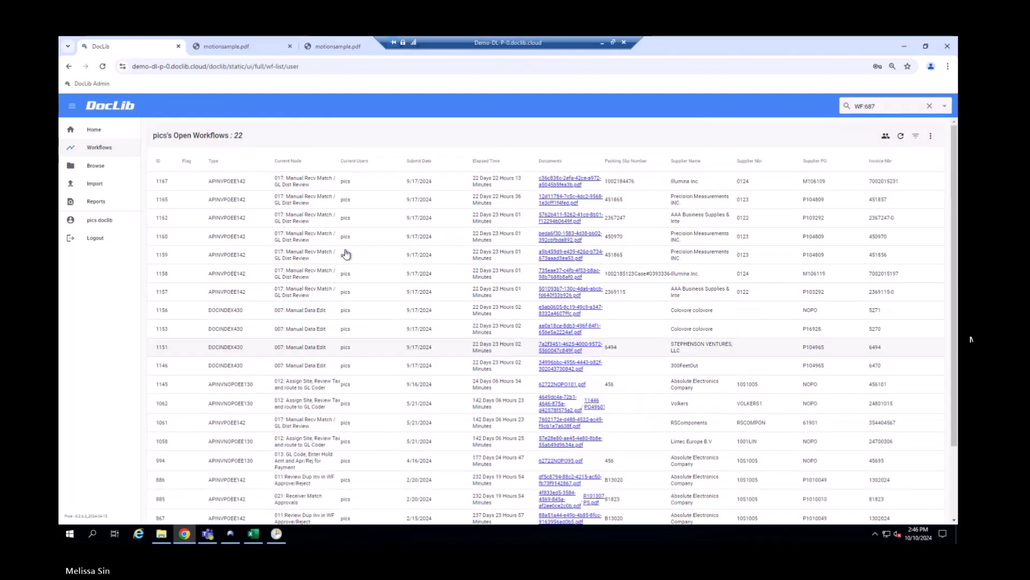
pyautogui.click(885, 136)
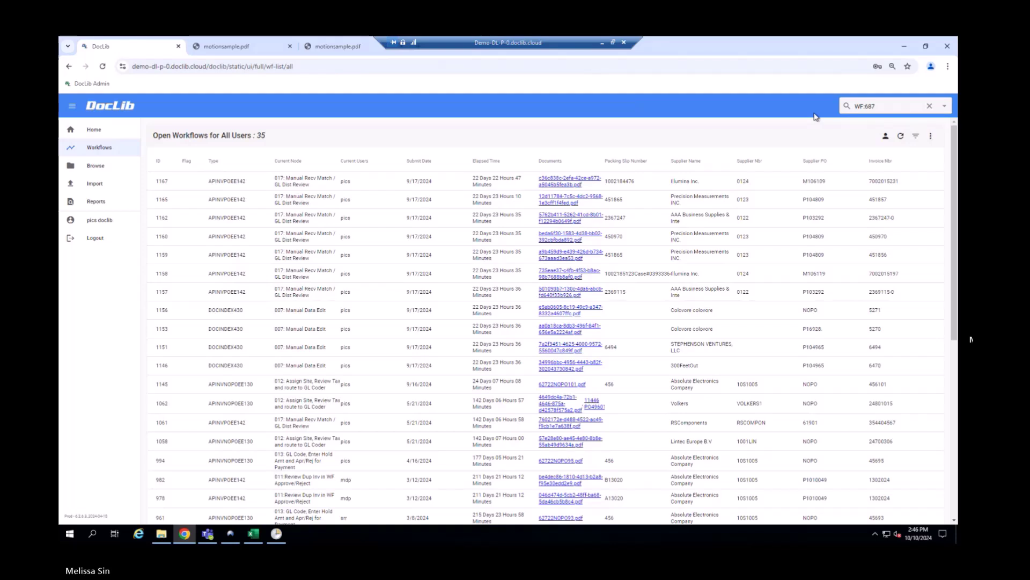
# Refresh the all-users workflow list and open the Motion Industries APINVPOEE142 workflow submitted 10/10/2024 for web editing
pyautogui.click(902, 137)
pyautogui.click(901, 135)
pyautogui.click(901, 137)
pyautogui.click(902, 141)
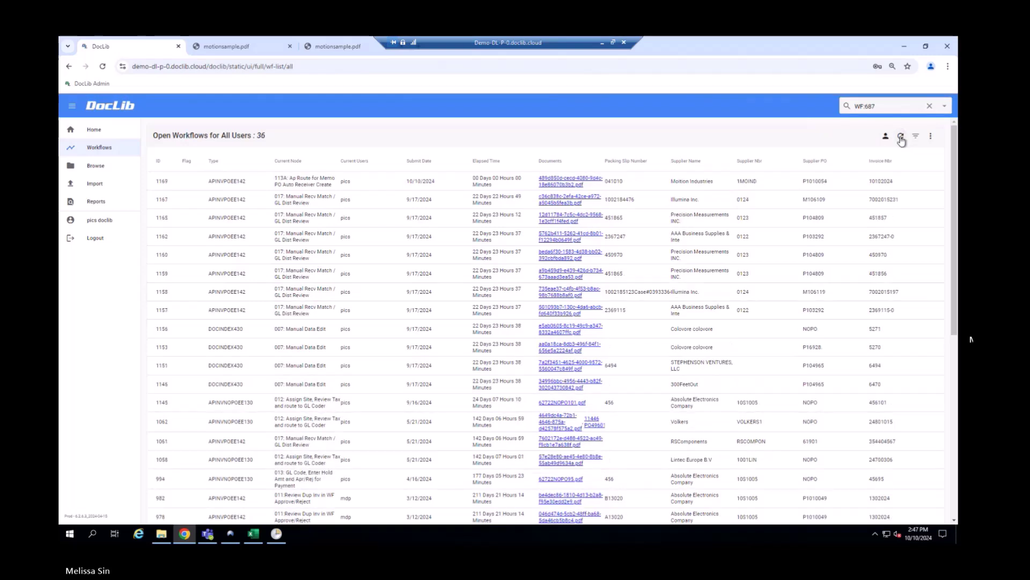
pyautogui.click(204, 185)
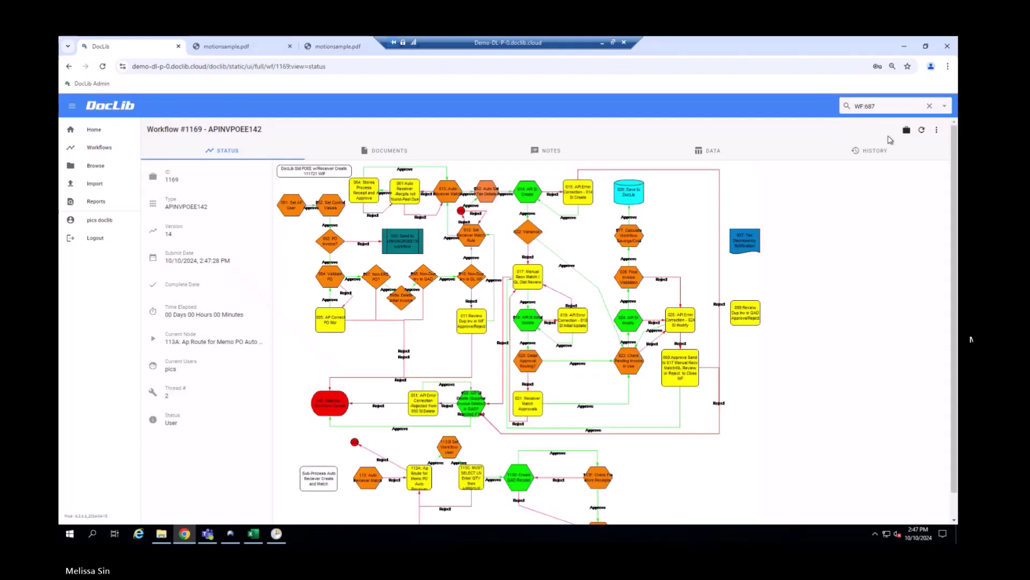
pyautogui.click(905, 131)
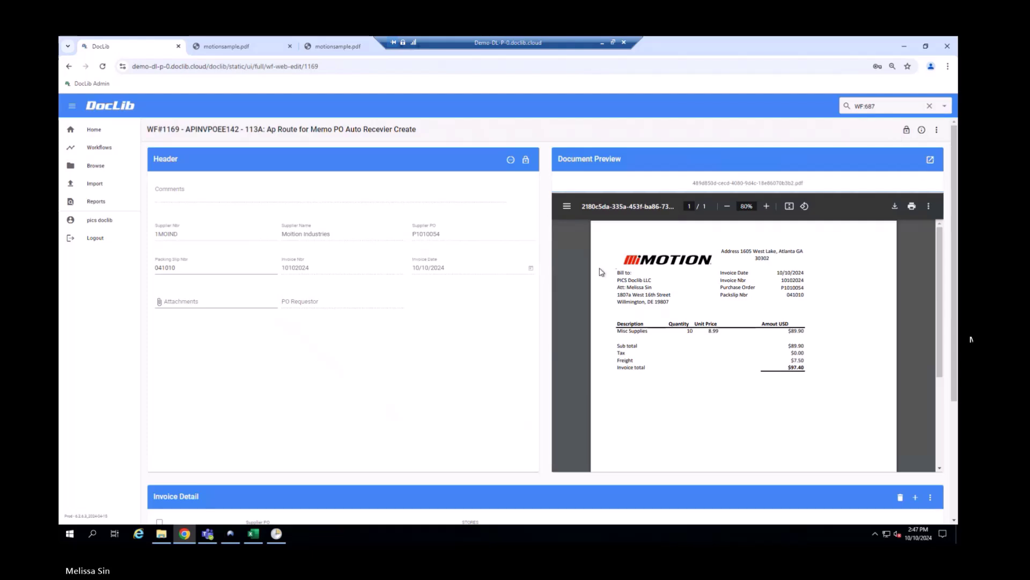
# Set STORES to pics doclib on the invoice detail line and submit the web edit as Approve
pyautogui.scroll(-2, 432, 337)
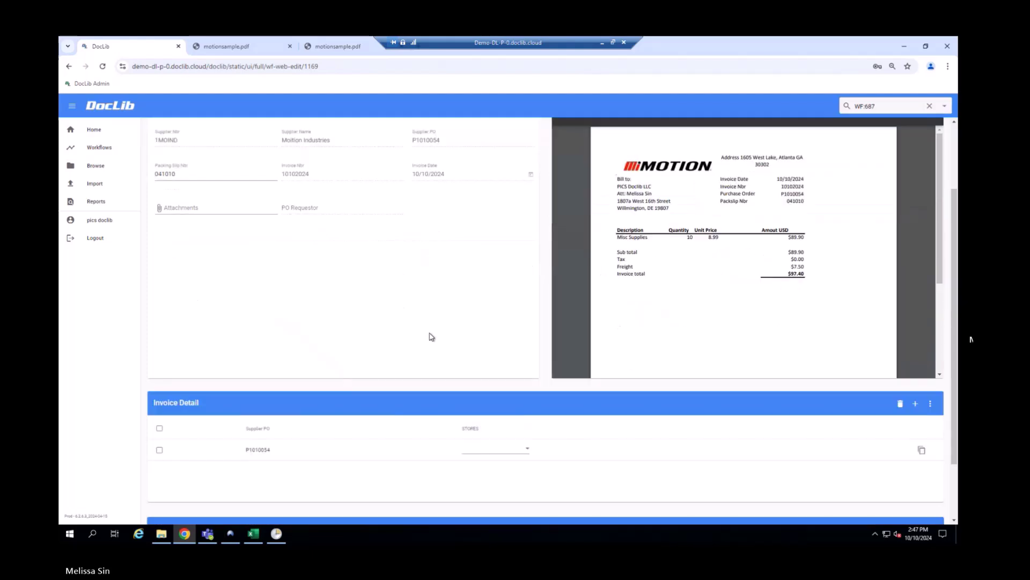
pyautogui.click(523, 451)
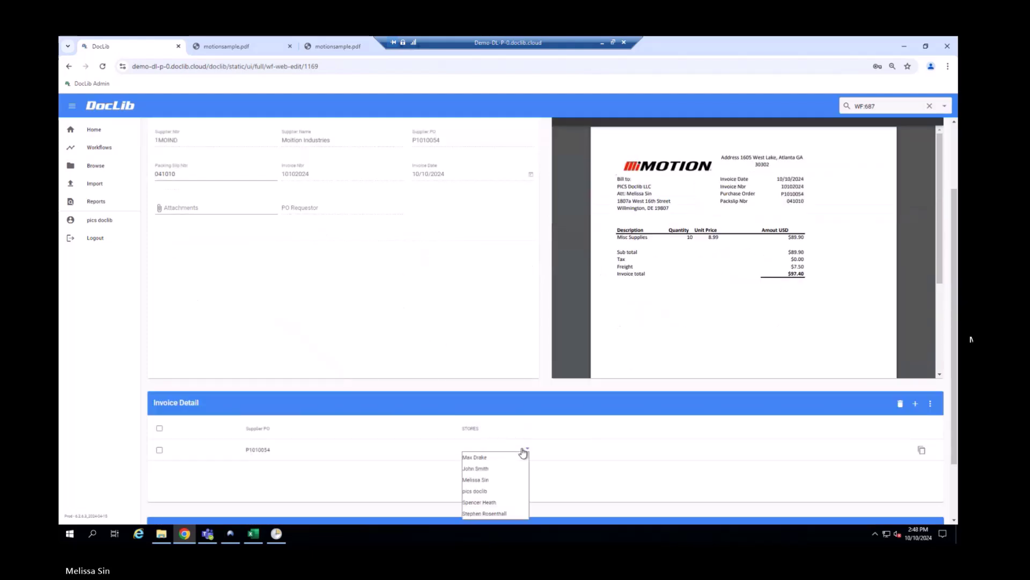
pyautogui.click(491, 490)
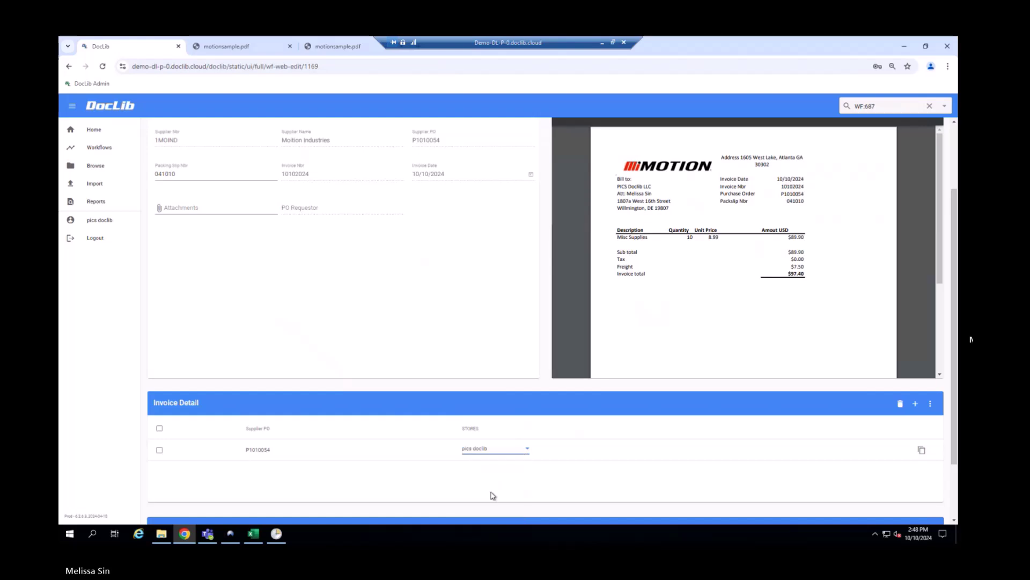
pyautogui.scroll(2, 547, 477)
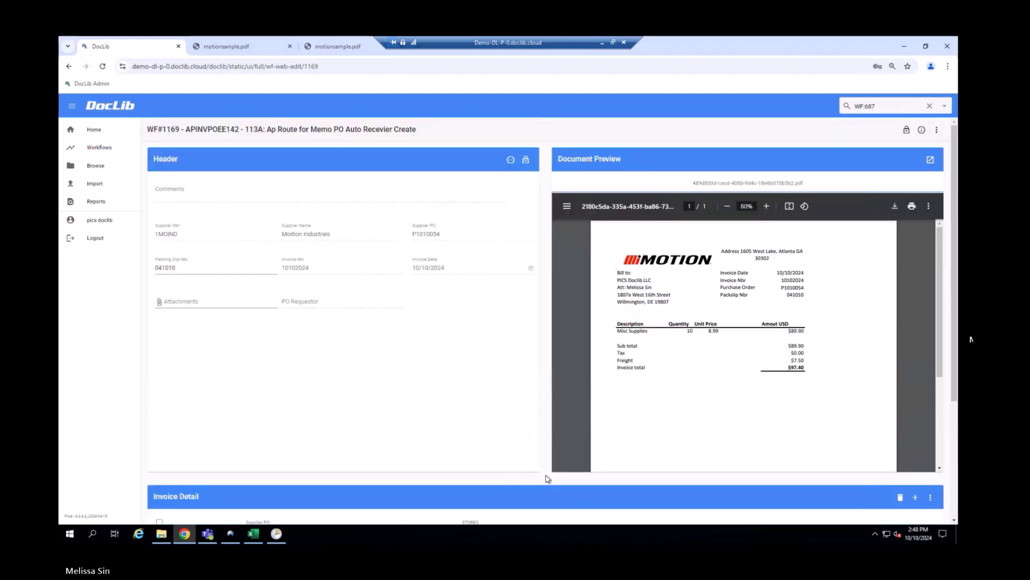
pyautogui.scroll(-4, 759, 493)
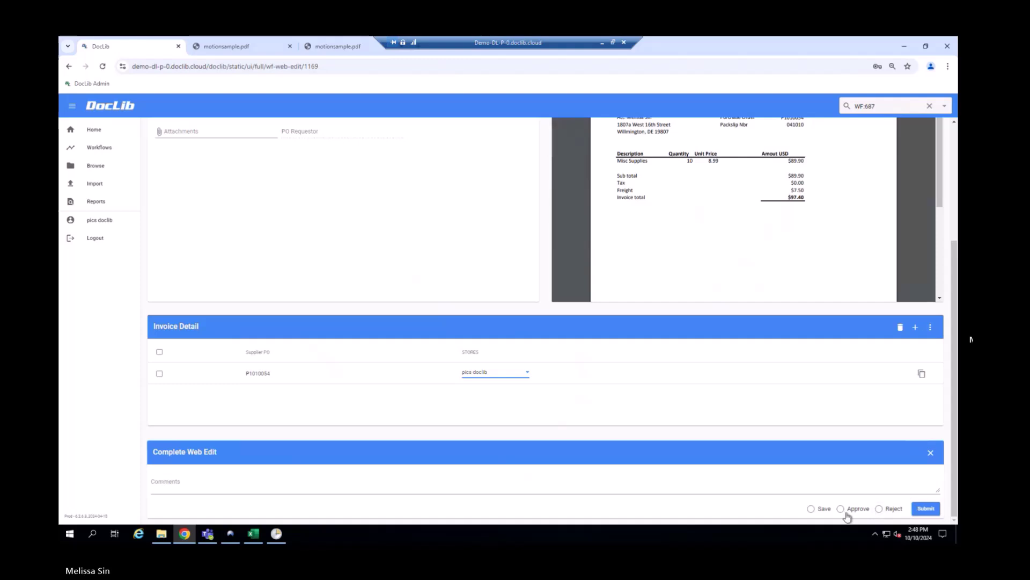
pyautogui.click(842, 509)
pyautogui.click(922, 511)
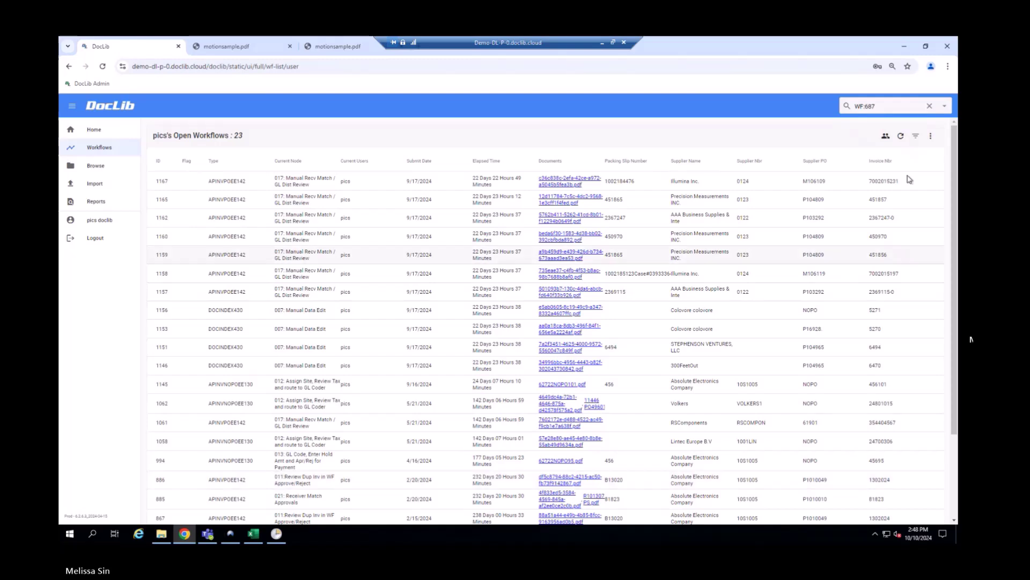
# Refresh the user's own open workflows and open the Motion Industries workflow at node 113C for editing
pyautogui.click(901, 136)
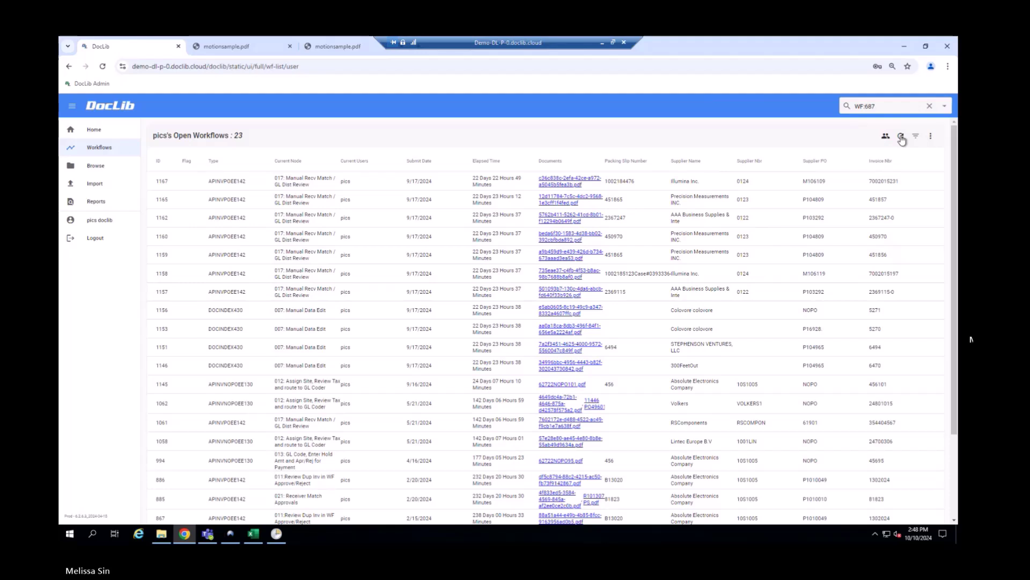
pyautogui.click(901, 138)
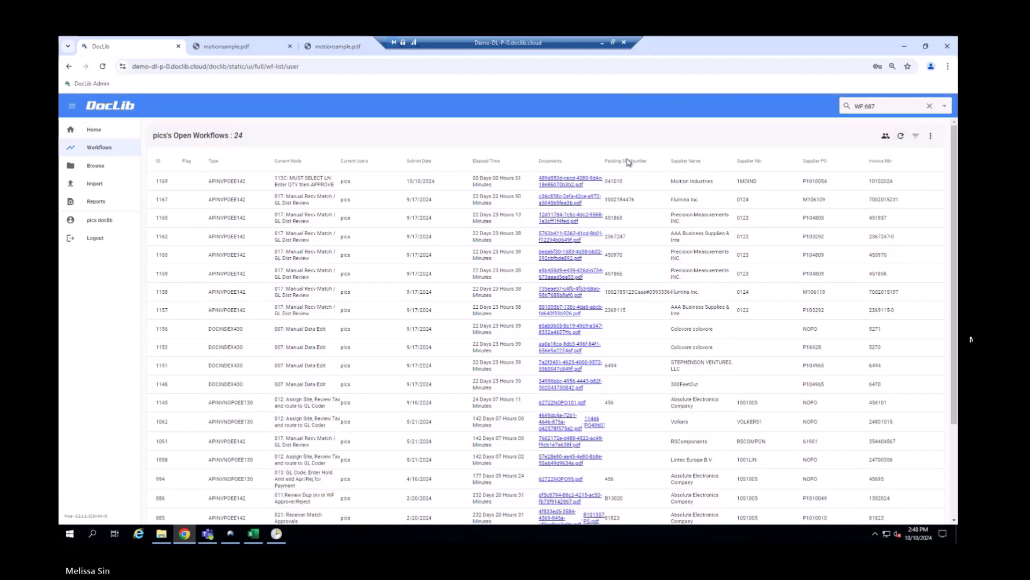
pyautogui.click(194, 184)
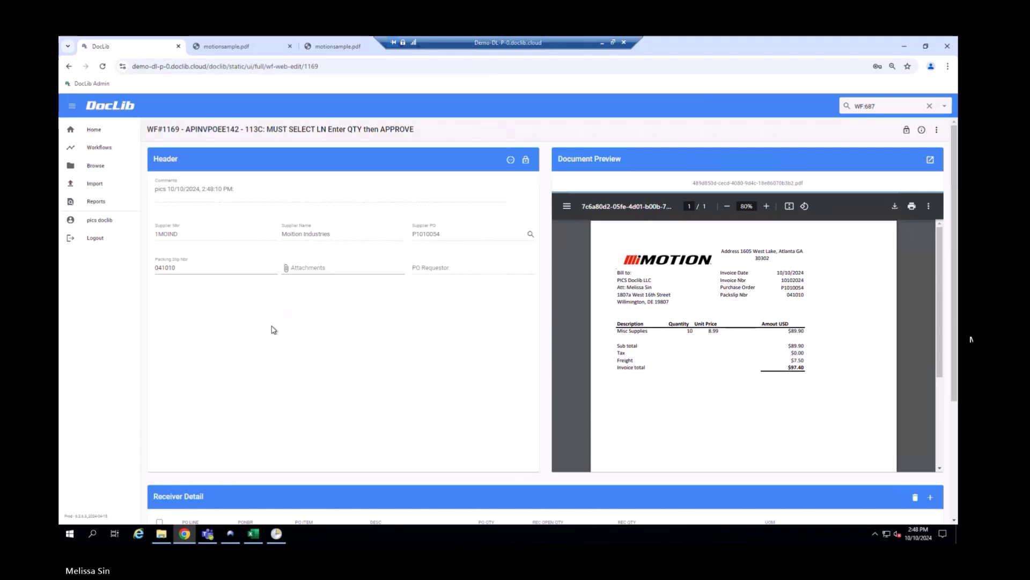
# Set the received quantity of the Misc Supplies line to 10 in Receiver Detail and submit the web edit as Approve
pyautogui.scroll(-2, 273, 329)
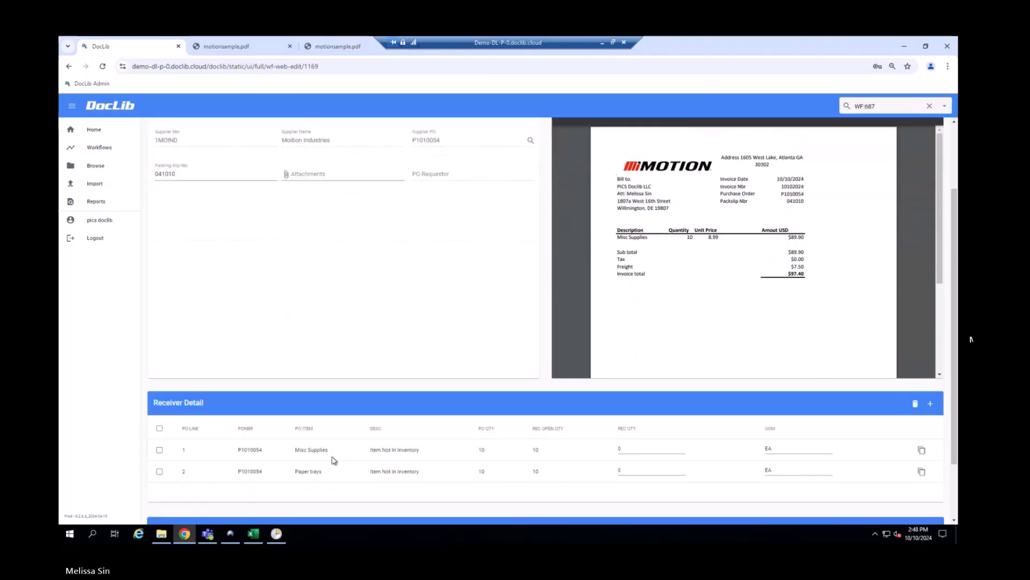
pyautogui.click(631, 446)
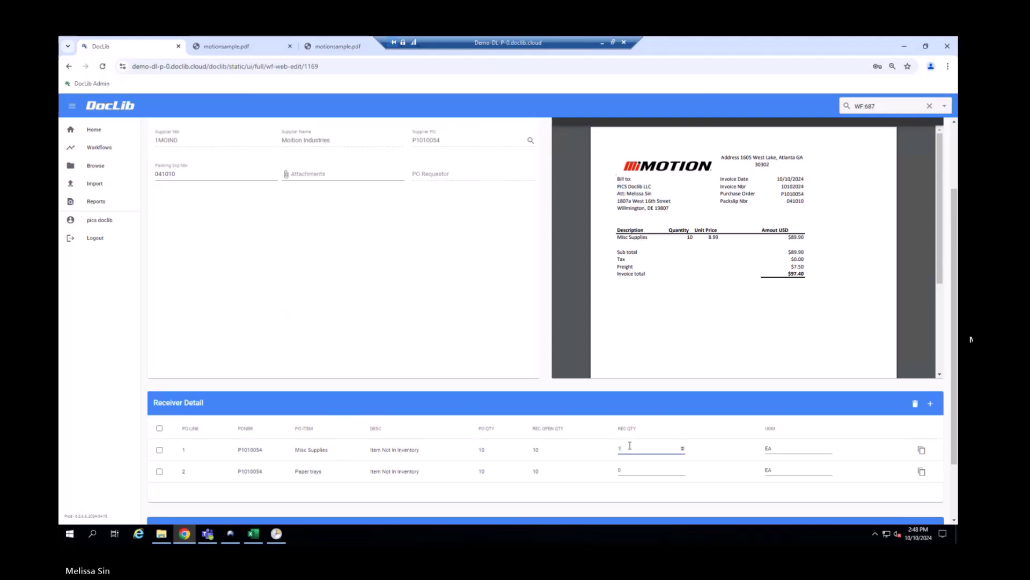
pyautogui.write('10')
pyautogui.scroll(-2, 638, 438)
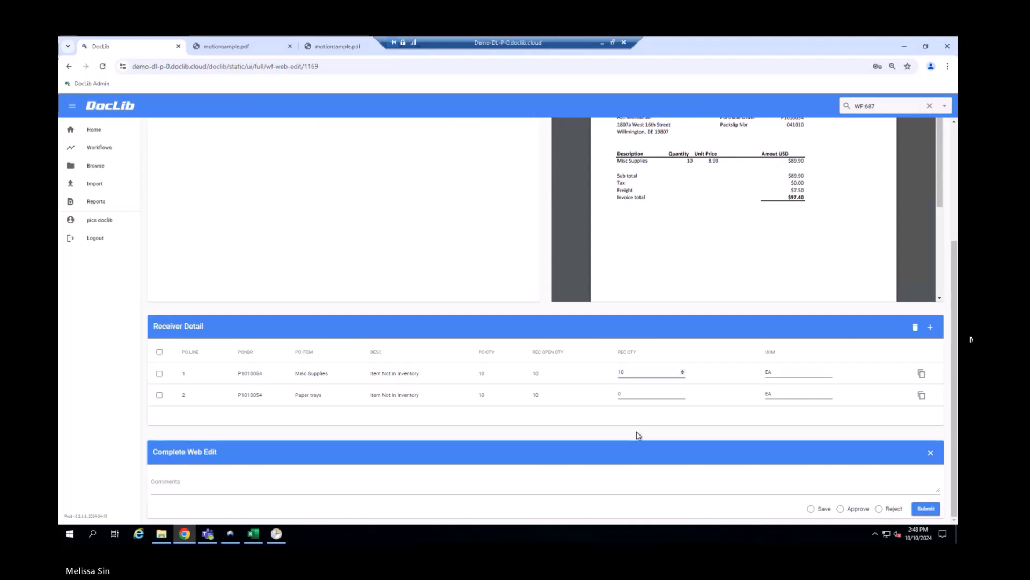
pyautogui.scroll(4, 824, 462)
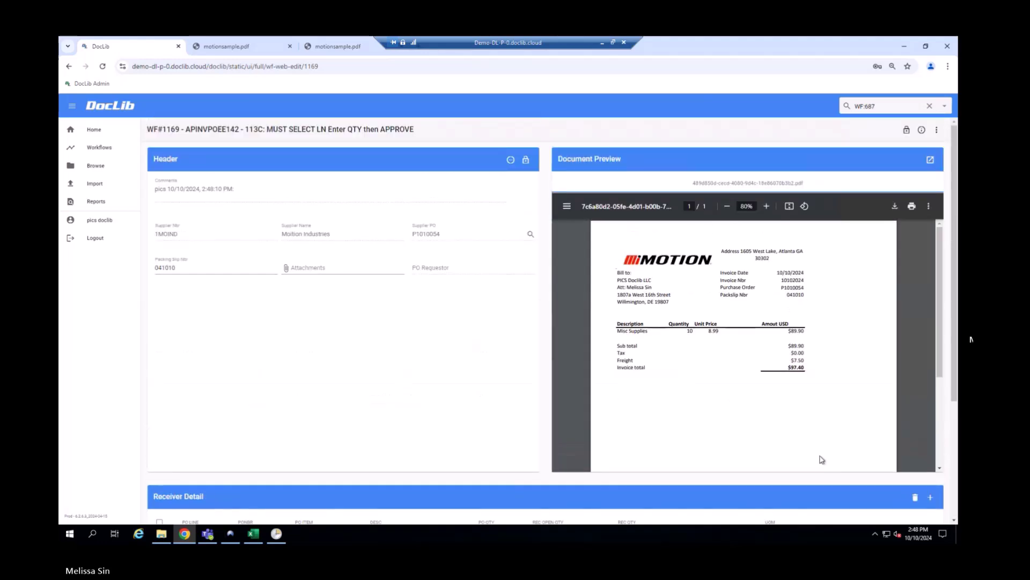
pyautogui.scroll(-5, 821, 460)
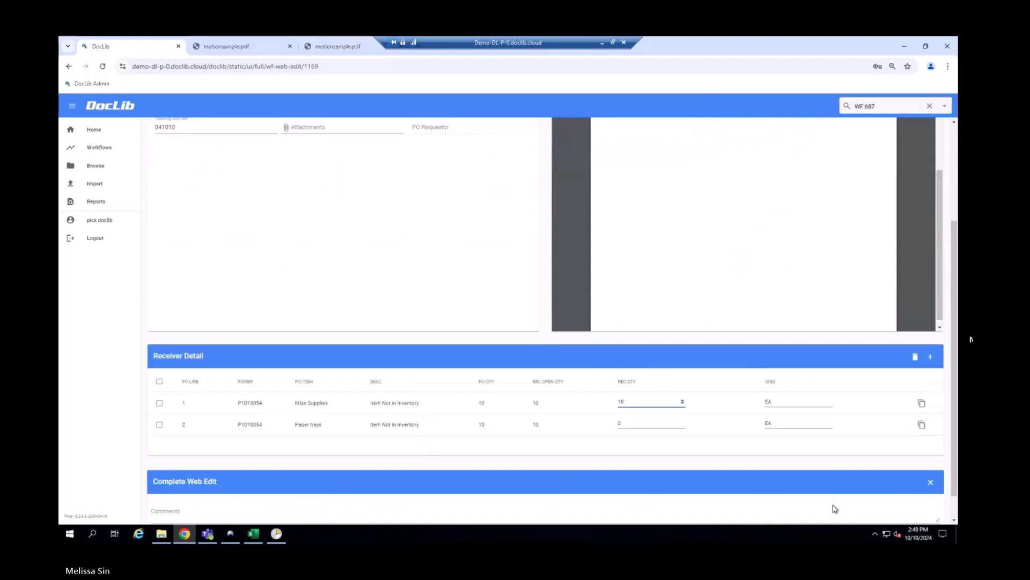
pyautogui.click(840, 509)
pyautogui.click(922, 511)
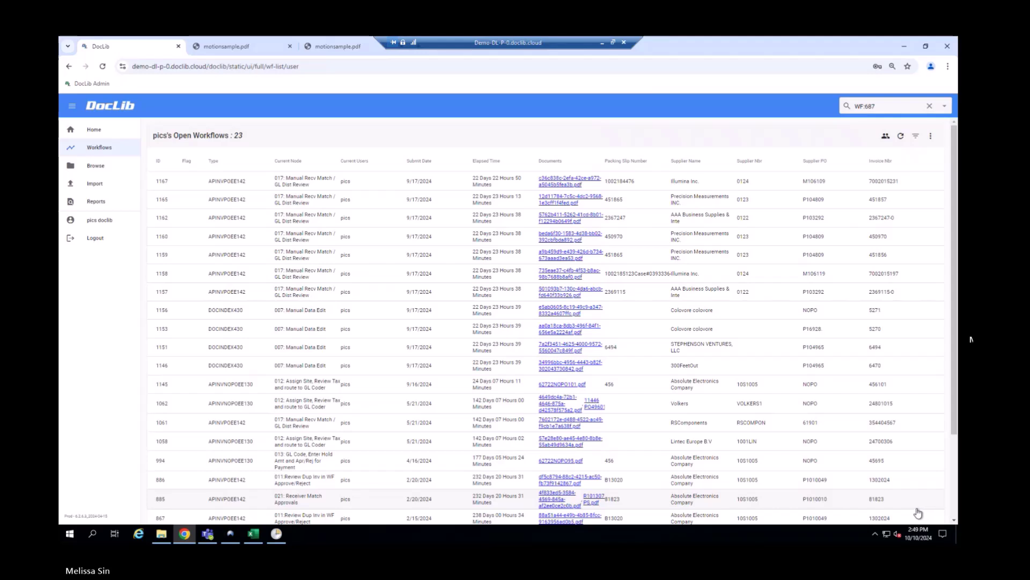
# List the open workflows for all users and refresh the list to check the Motion Industries workflow's progress
pyautogui.click(885, 137)
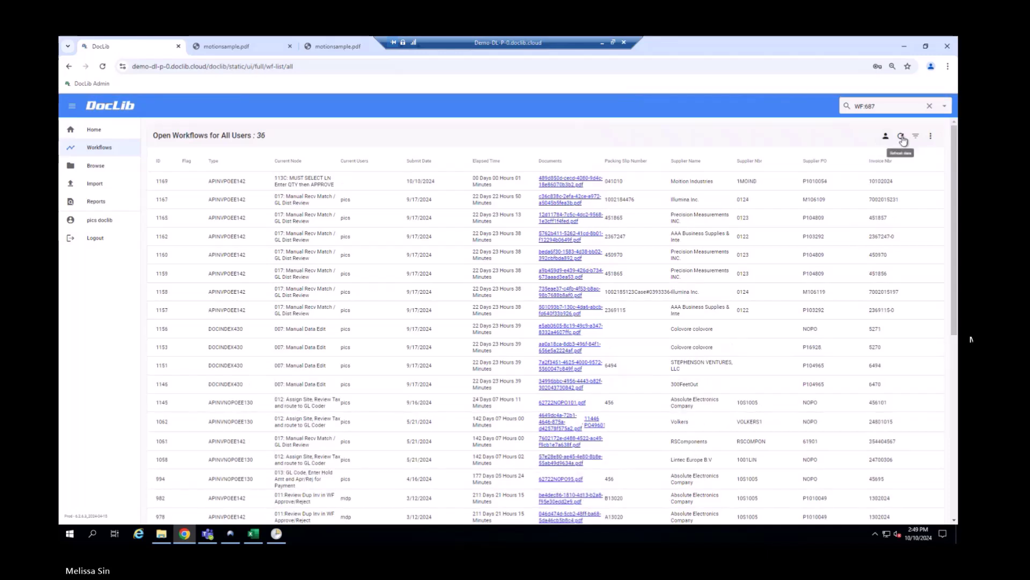
pyautogui.click(902, 137)
pyautogui.click(902, 137)
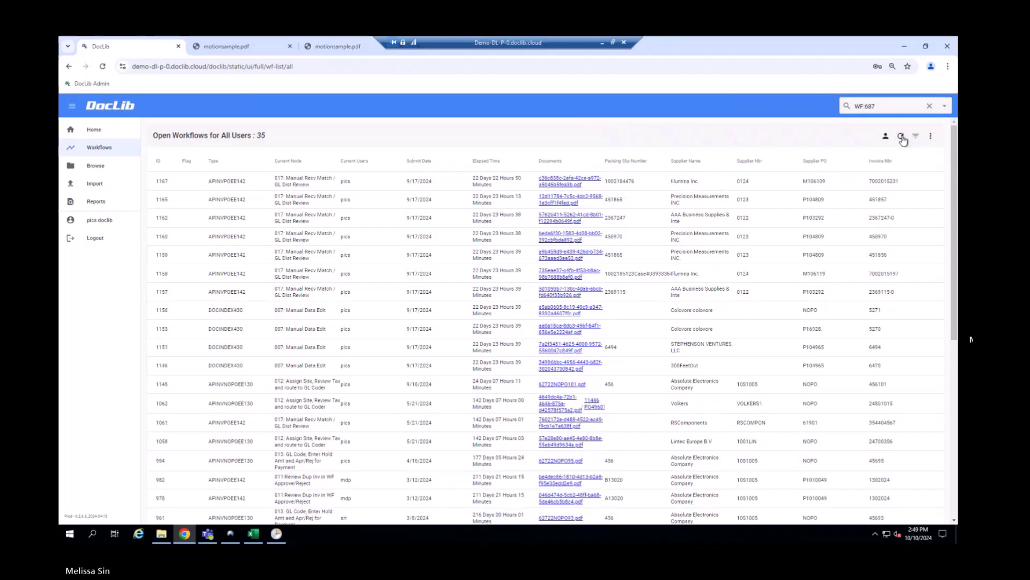
pyautogui.click(196, 184)
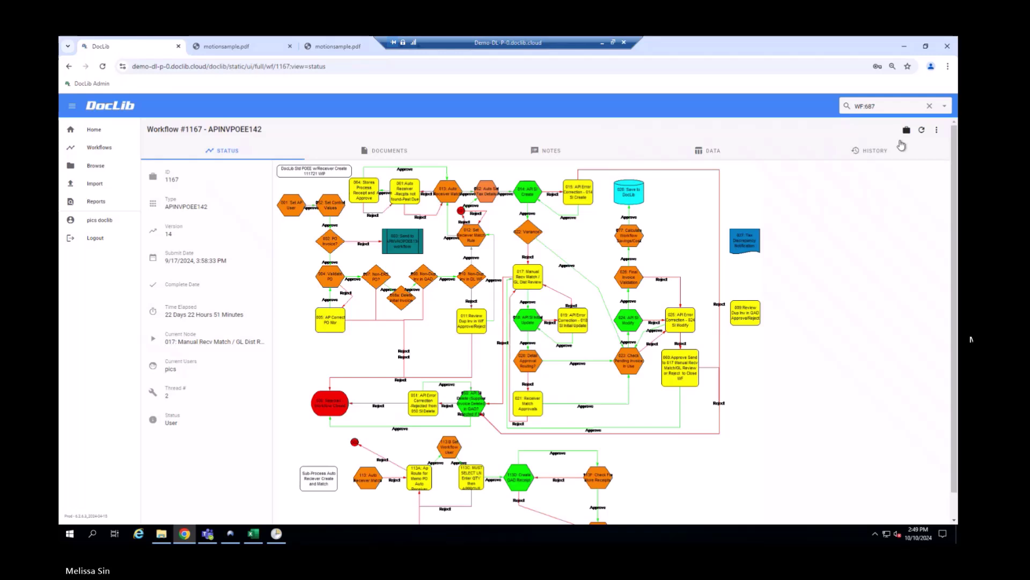
pyautogui.click(906, 130)
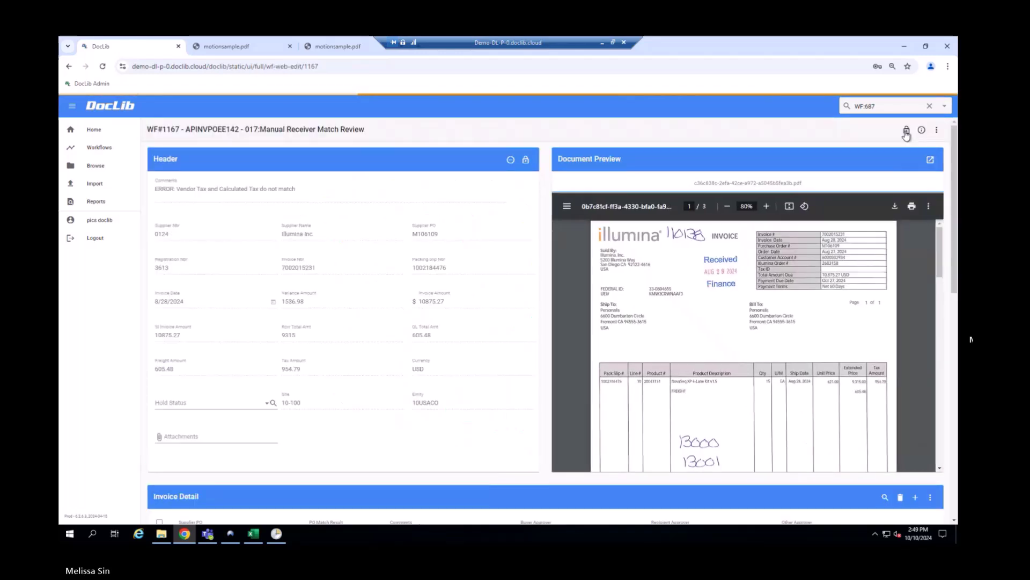
pyautogui.click(96, 149)
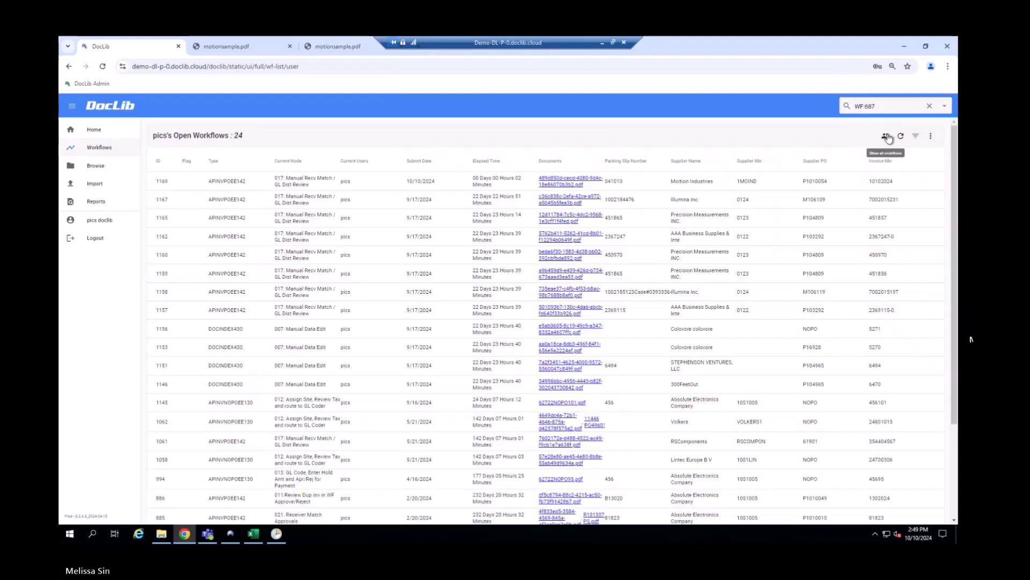
# Refresh the user's own open workflows and open the Motion Industries workflow at node 017 for web editing
pyautogui.click(901, 137)
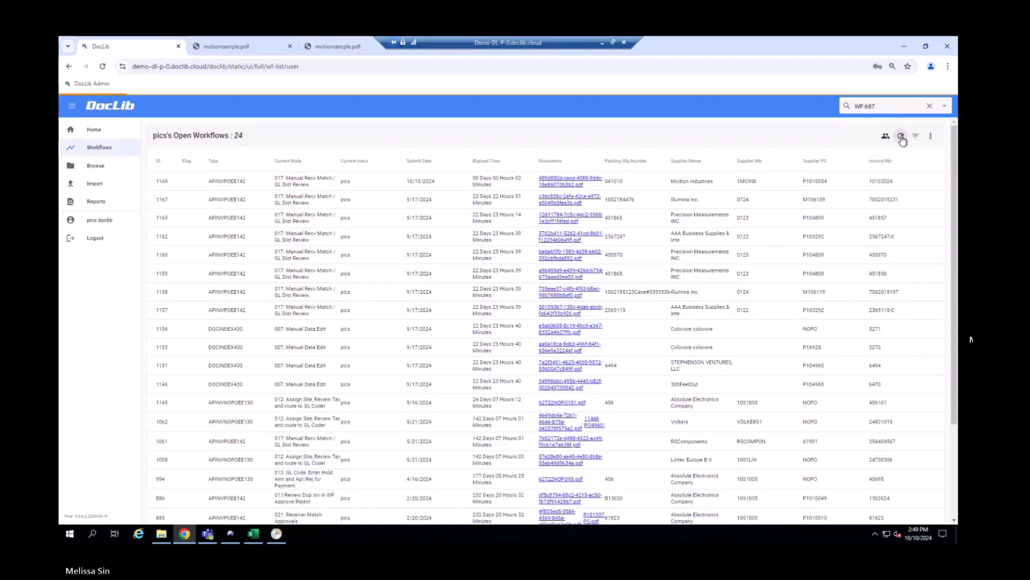
pyautogui.click(371, 189)
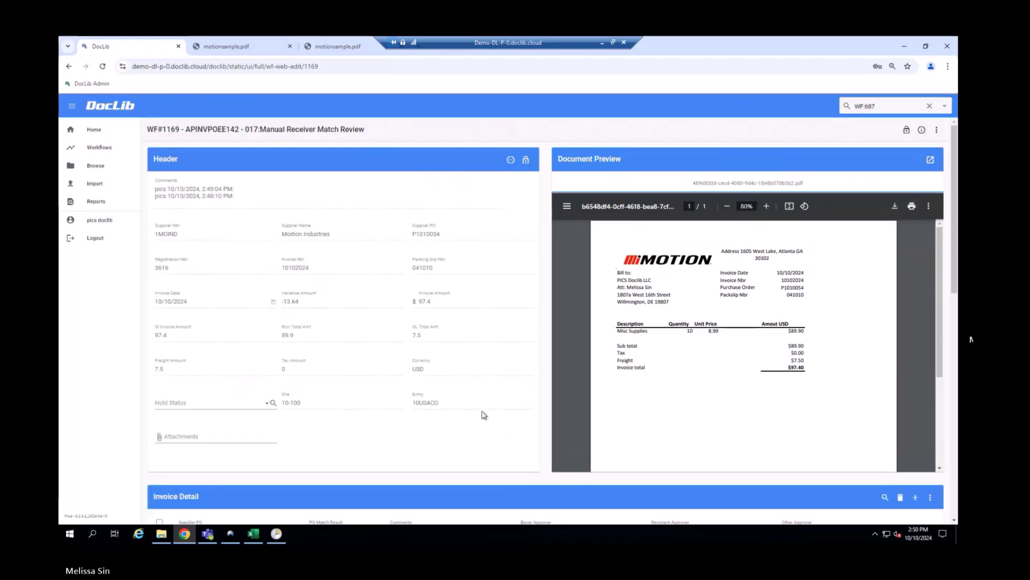
# Examine the Motion Industries header amounts, PO match result, voucher detail and GL distributions against the invoice
pyautogui.scroll(-1, 502, 436)
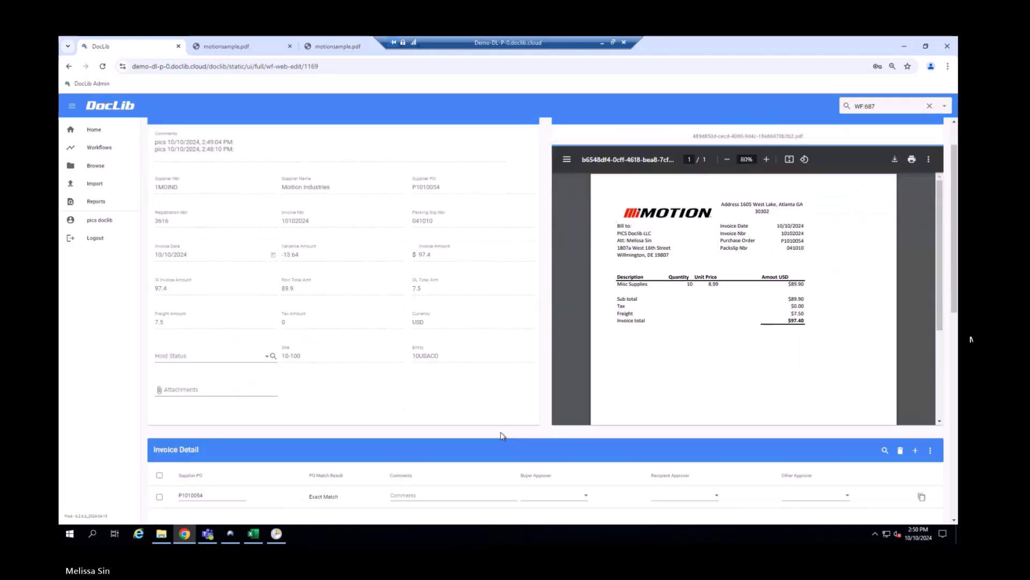
pyautogui.scroll(-1, 503, 436)
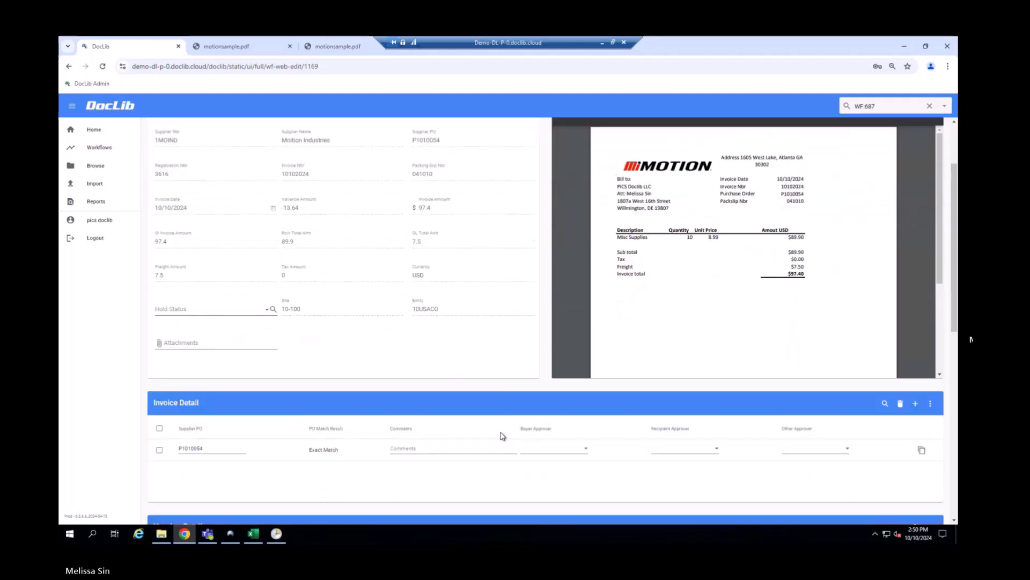
pyautogui.scroll(-3, 502, 437)
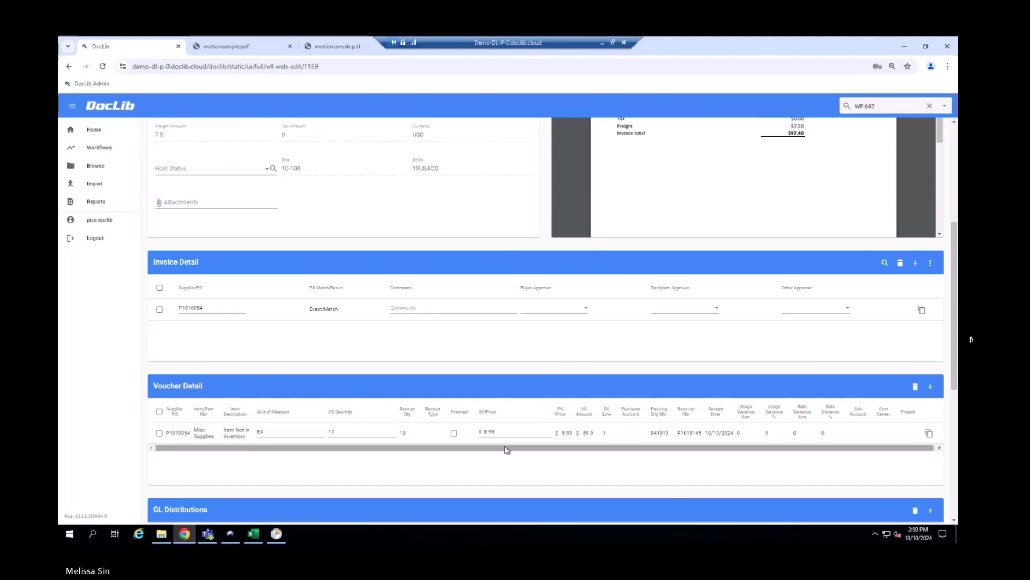
pyautogui.scroll(1, 505, 450)
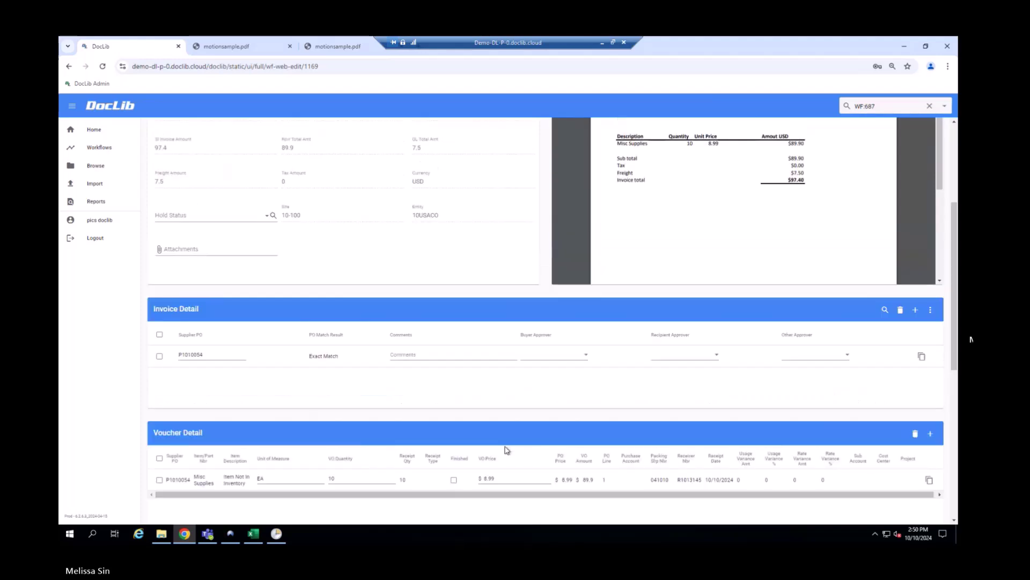
pyautogui.scroll(1, 506, 450)
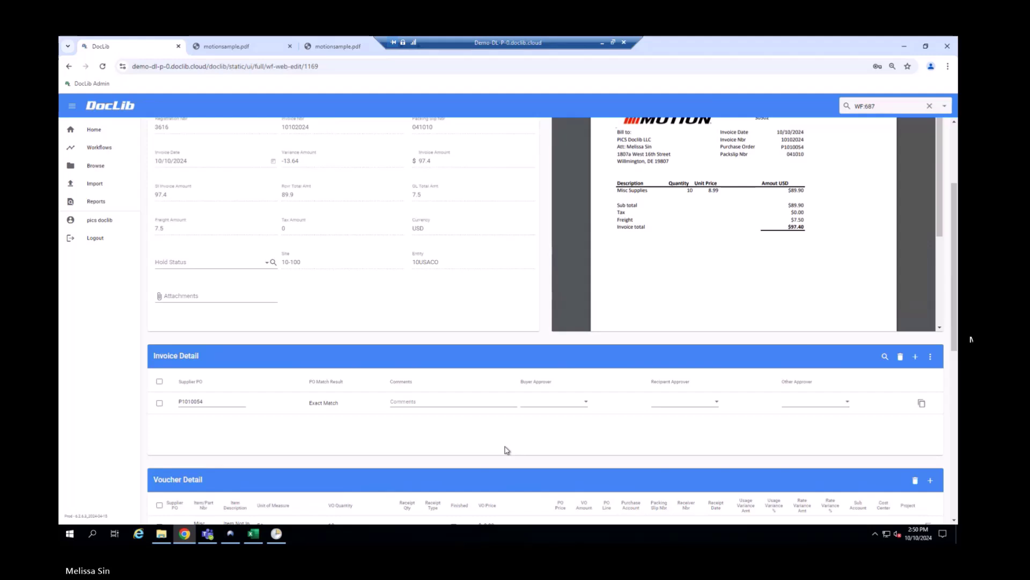
pyautogui.scroll(-4, 506, 450)
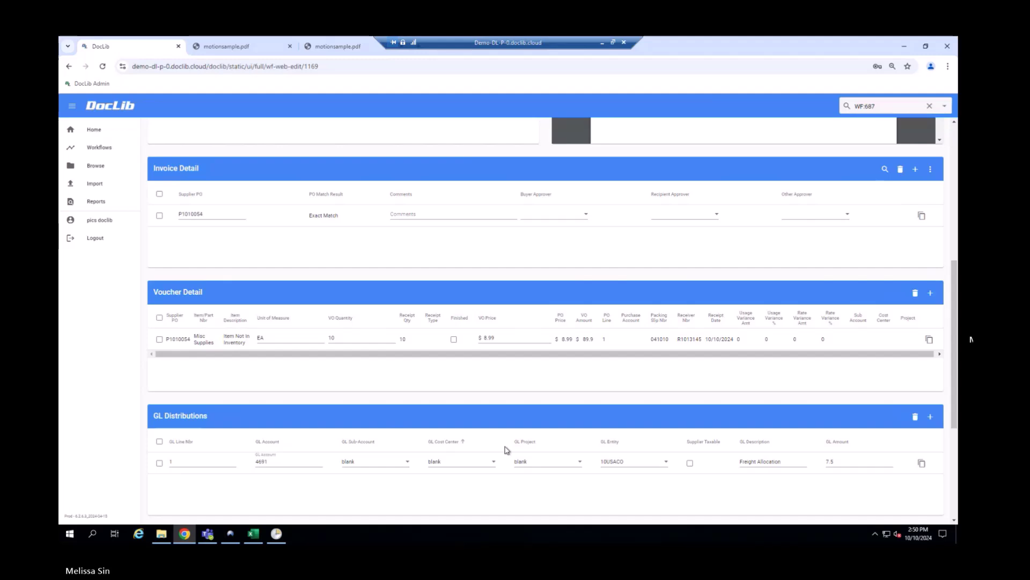
pyautogui.scroll(6, 507, 450)
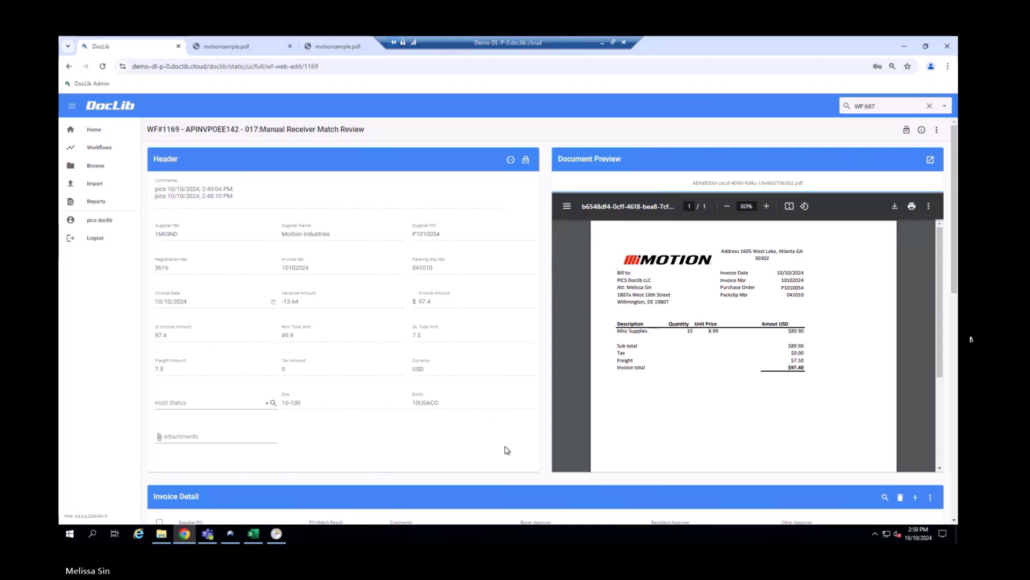
# Delete the Freight Allocation line from GL Distributions and submit the web edit as Approve
pyautogui.scroll(-8, 506, 449)
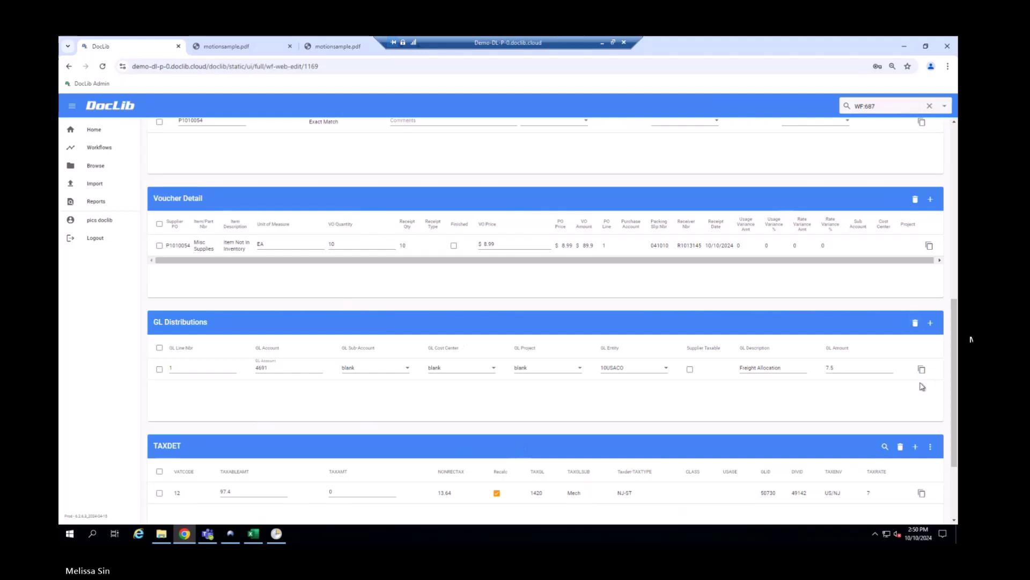
pyautogui.click(159, 369)
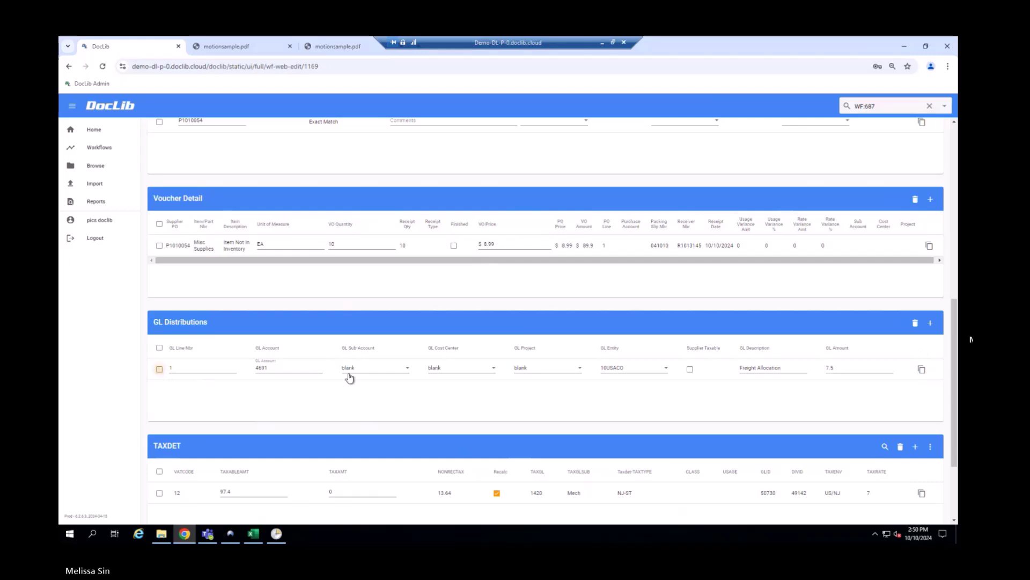
pyautogui.click(915, 323)
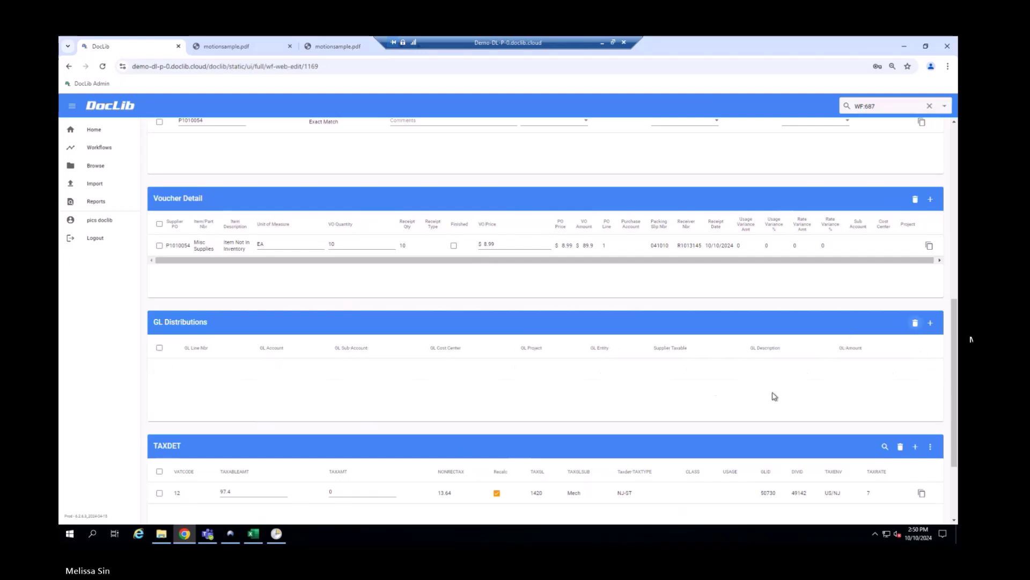
pyautogui.scroll(-3, 714, 391)
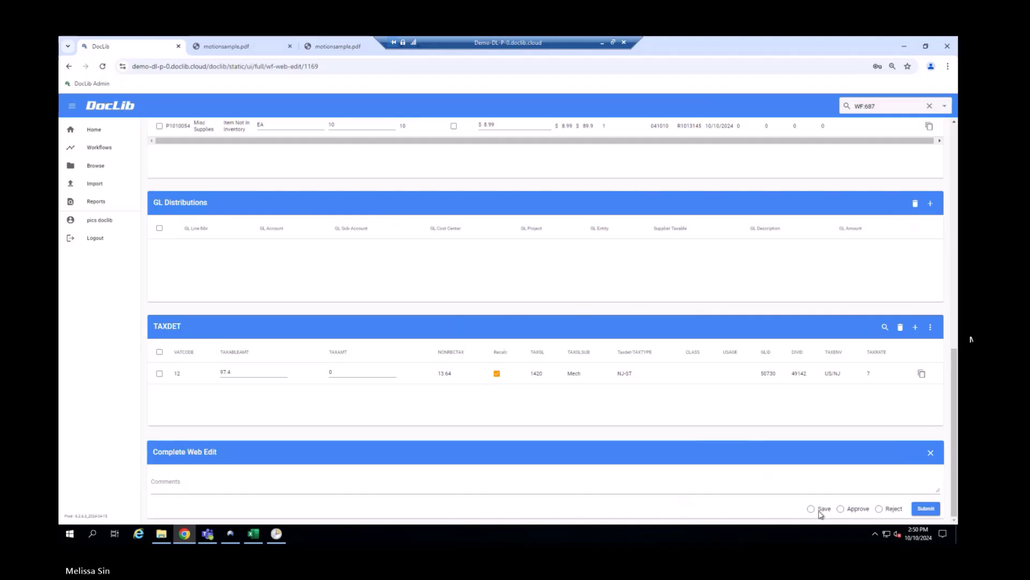
pyautogui.click(841, 510)
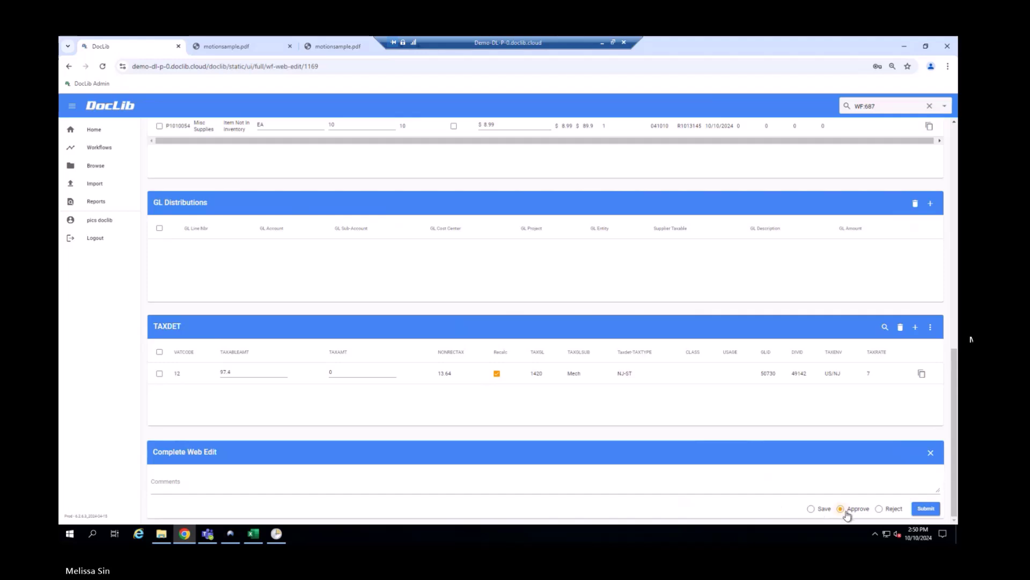
pyautogui.click(920, 510)
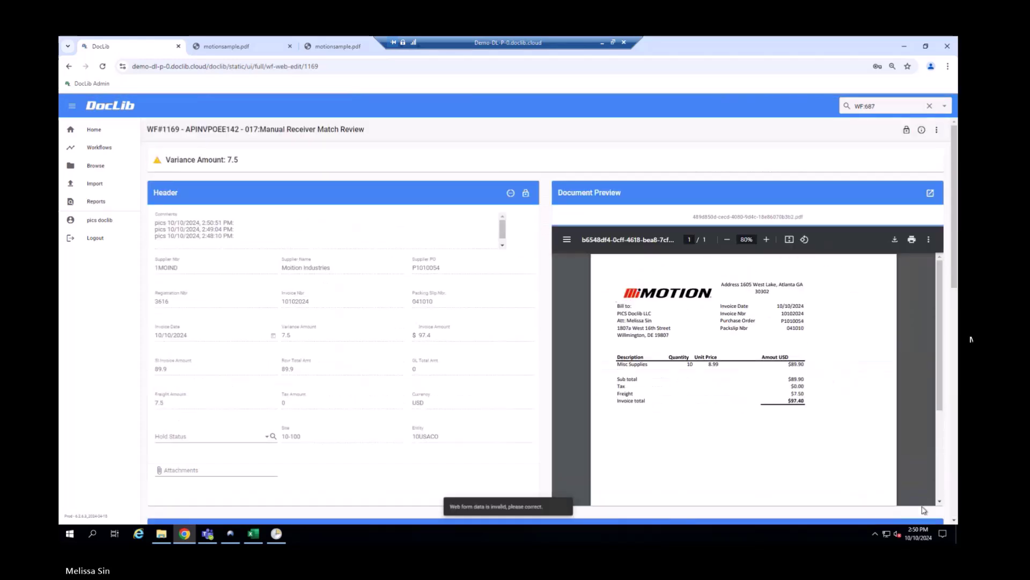
# Add a GL Distributions line with account 1090 - Petty Cash and an amount of 7.50, and submit the web edit as Approve
pyautogui.scroll(-7, 510, 375)
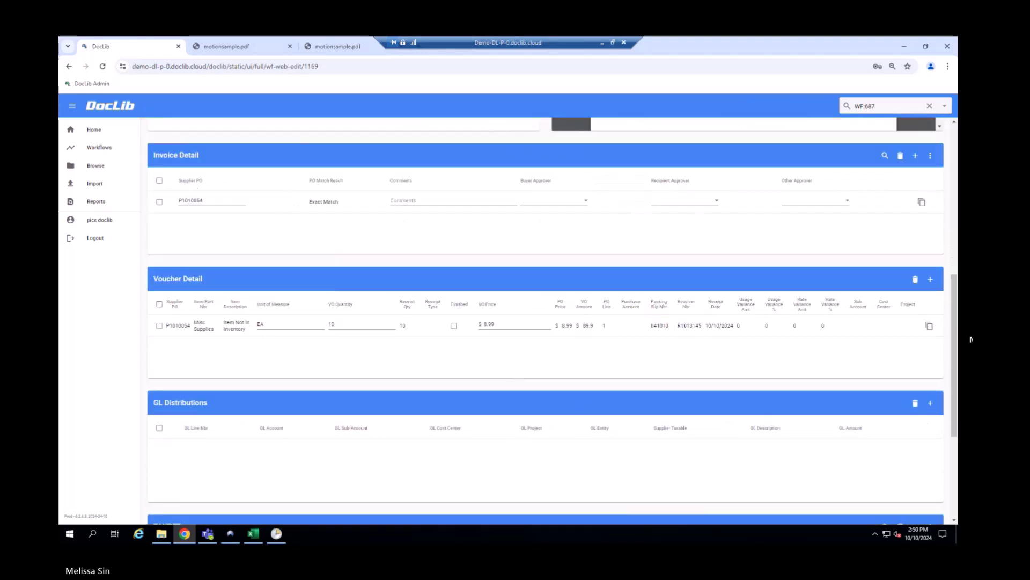
pyautogui.click(931, 404)
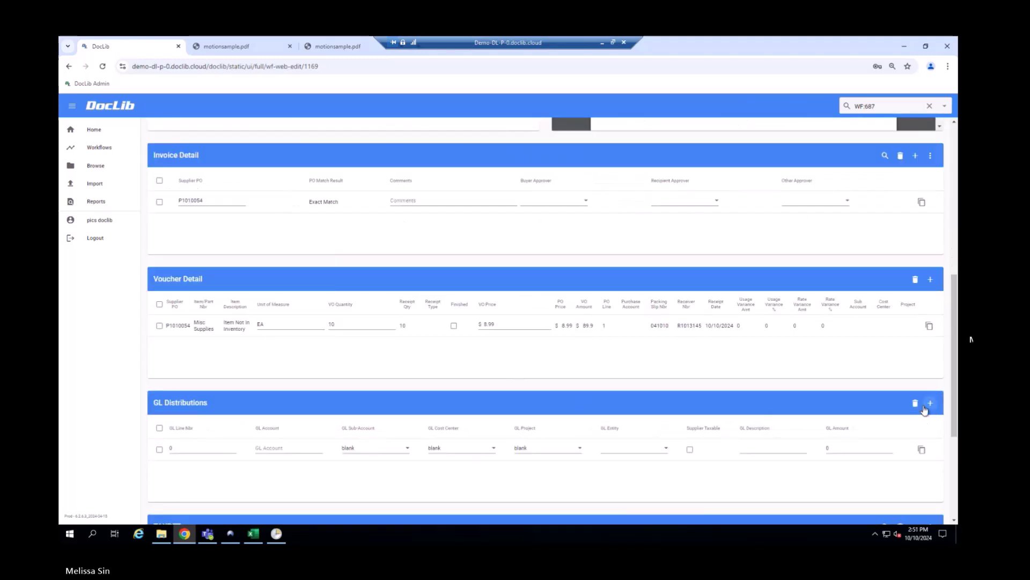
pyautogui.click(277, 449)
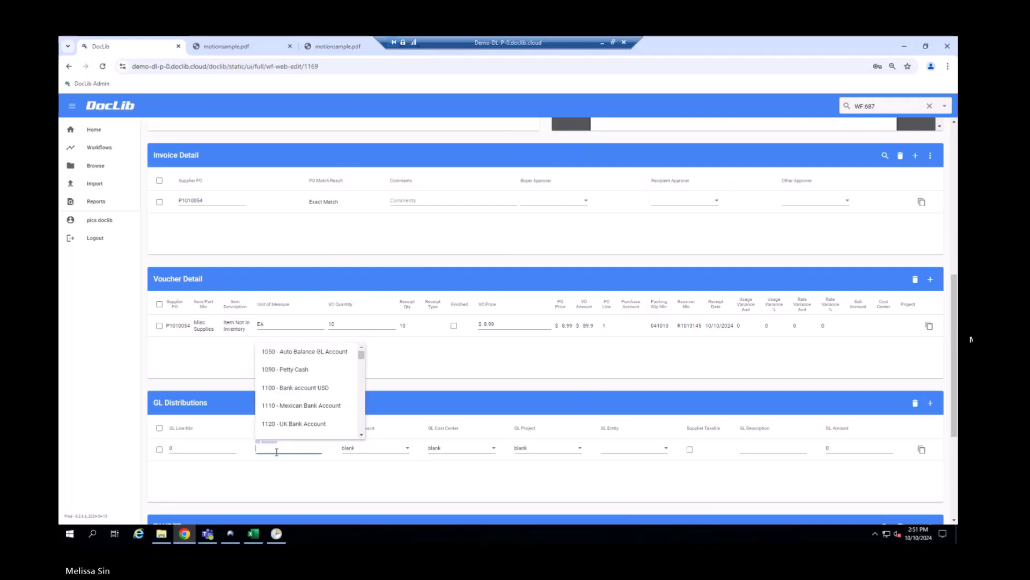
pyautogui.click(302, 369)
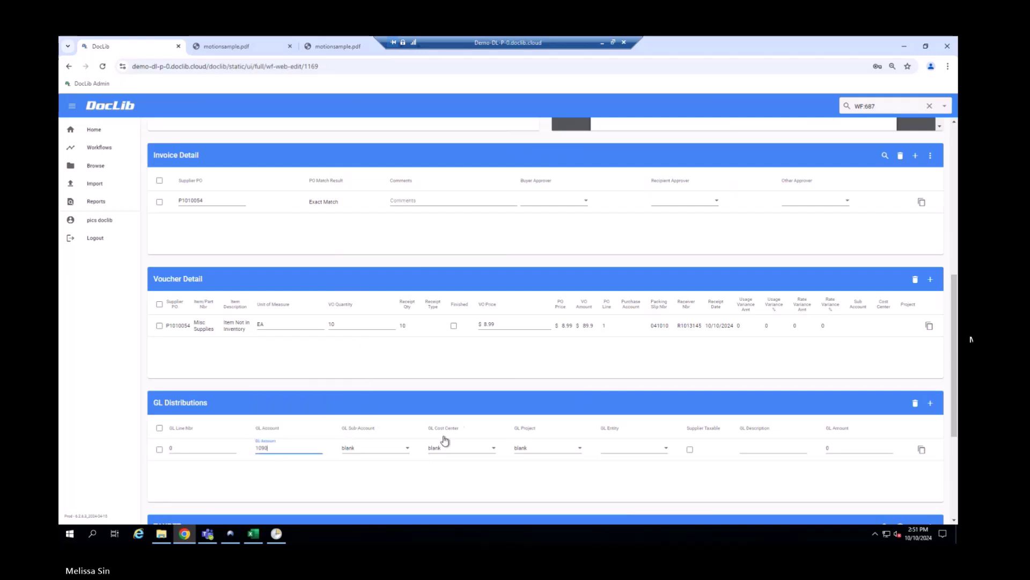
pyautogui.click(848, 450)
pyautogui.write('7.50')
pyautogui.scroll(-3, 835, 478)
pyautogui.click(850, 511)
pyautogui.click(925, 508)
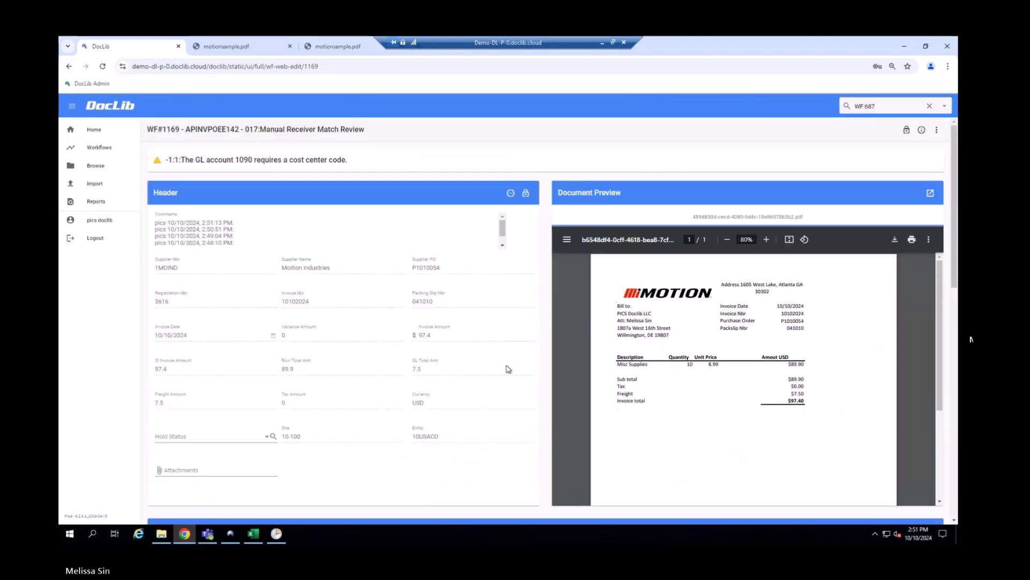
# Set the Petty Cash line's GL cost center to 0000 - Cost Center 0000 and submit the web edit as Approve
pyautogui.scroll(-10, 508, 369)
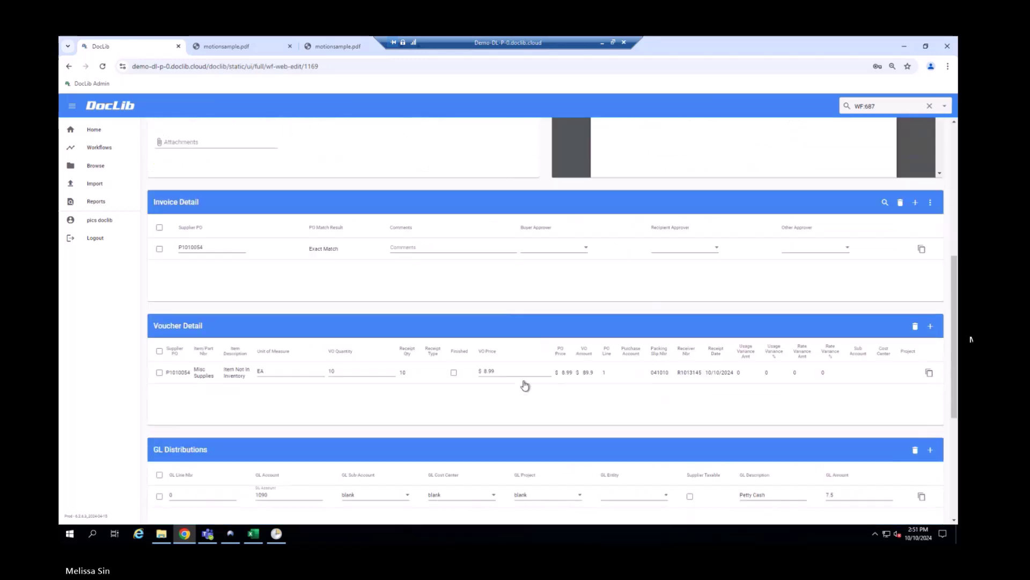
pyautogui.click(460, 405)
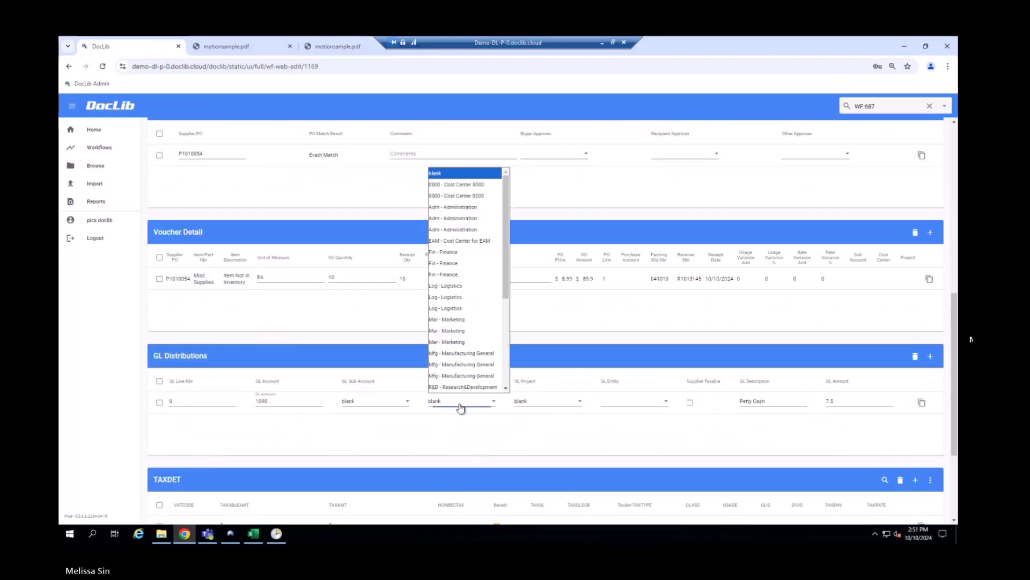
pyautogui.click(472, 185)
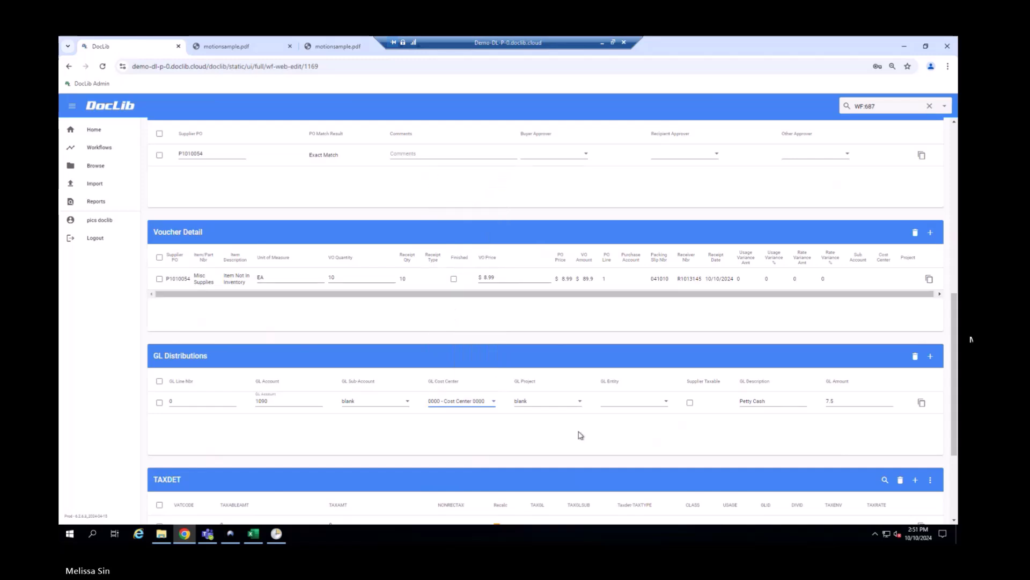
pyautogui.scroll(-3, 608, 421)
pyautogui.click(842, 509)
pyautogui.click(926, 510)
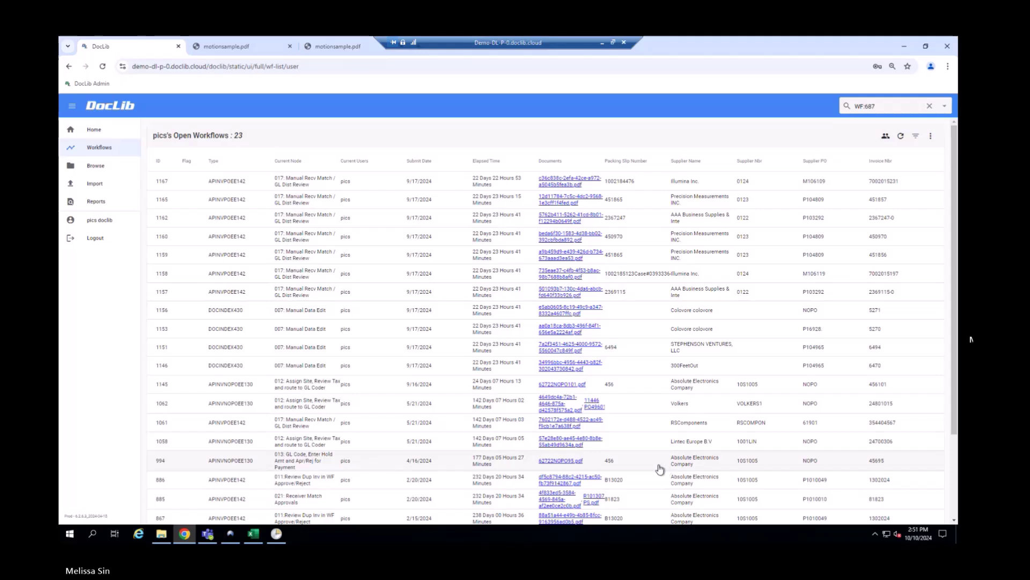
# Switch to QAD Enterprise Applications, refresh the supplier invoice list, and view the Absolute Electronics Company invoice and its matching
pyautogui.click(232, 536)
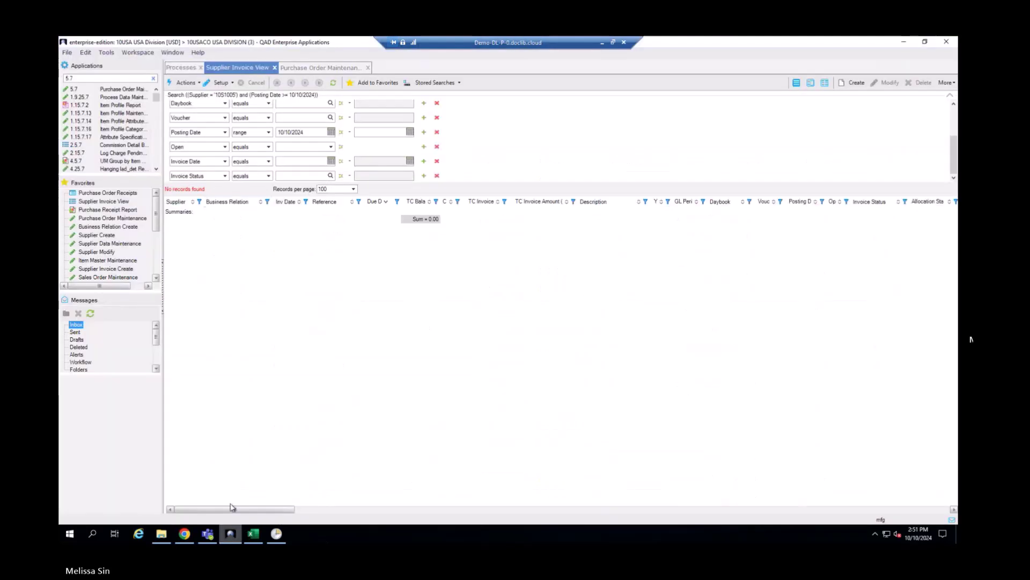
pyautogui.click(333, 84)
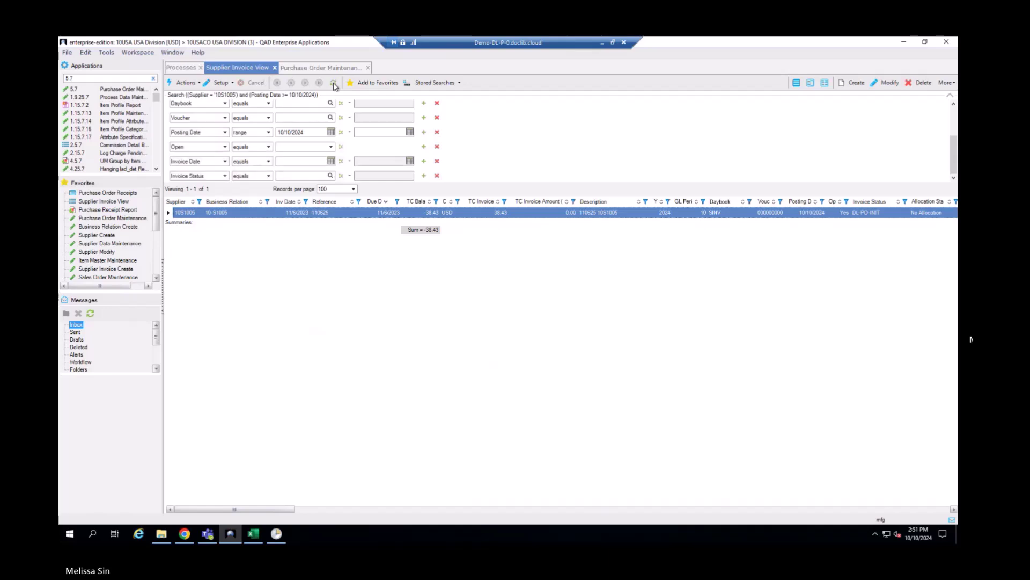
pyautogui.rightClick(264, 216)
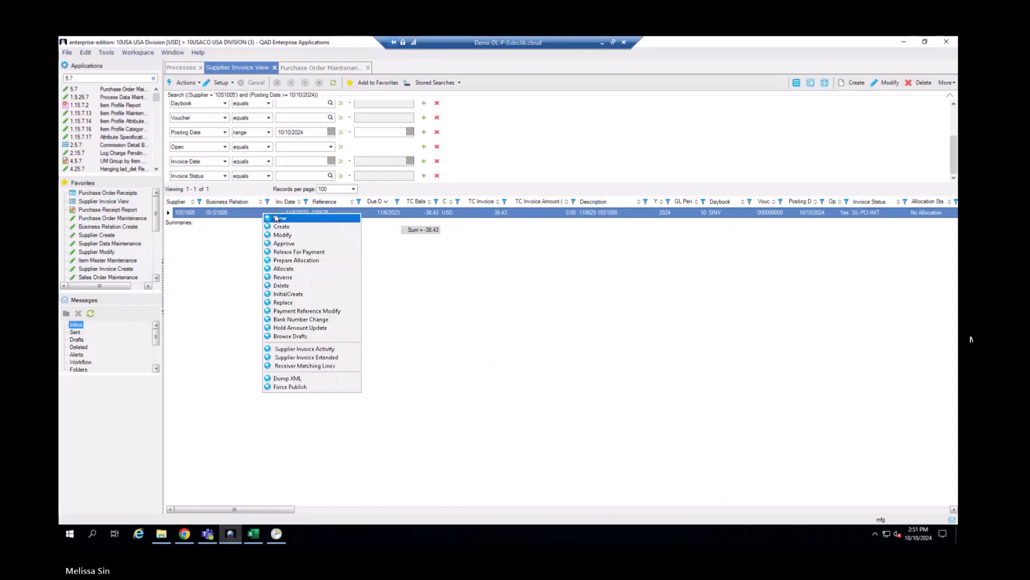
pyautogui.click(276, 218)
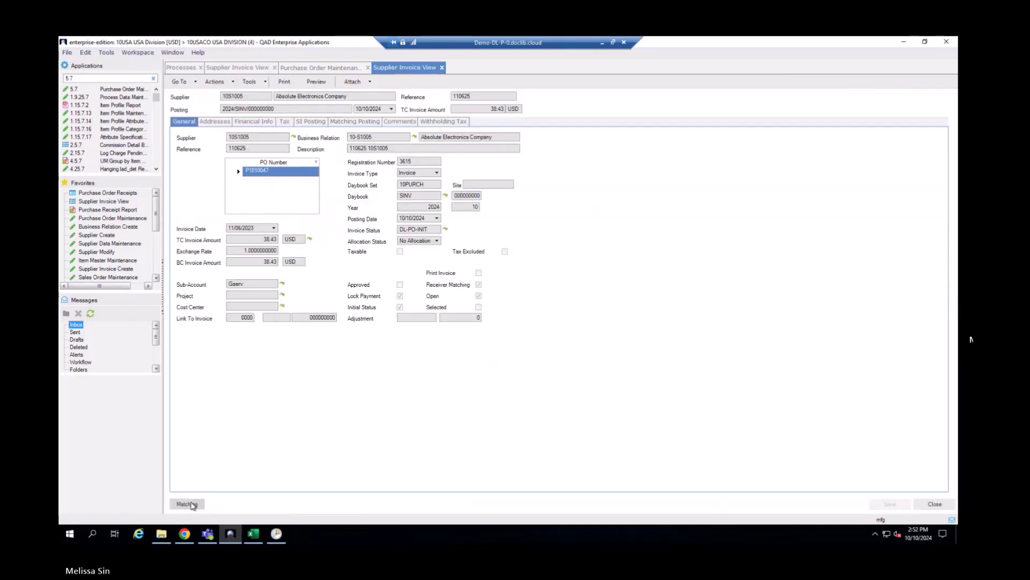
pyautogui.click(187, 504)
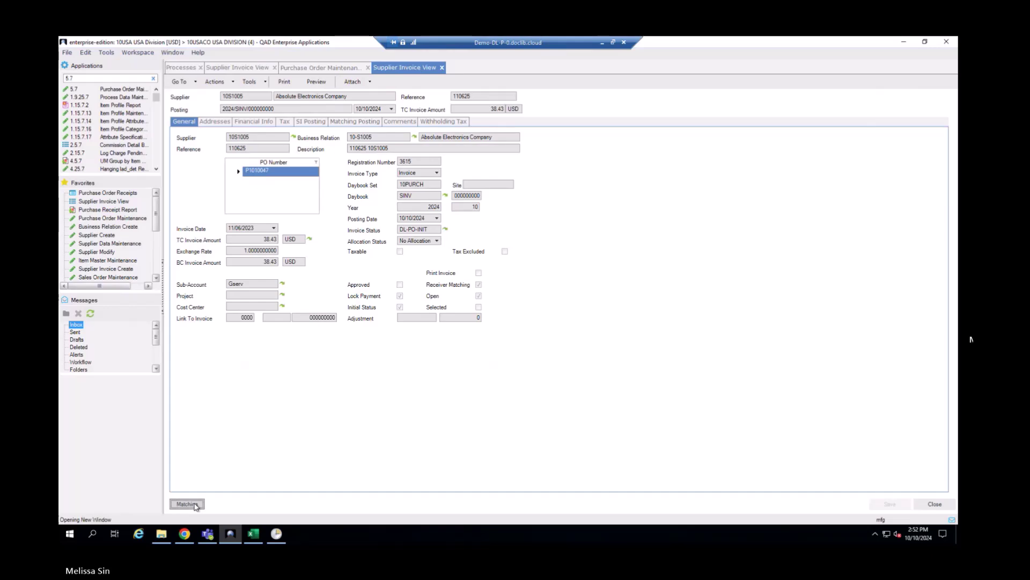